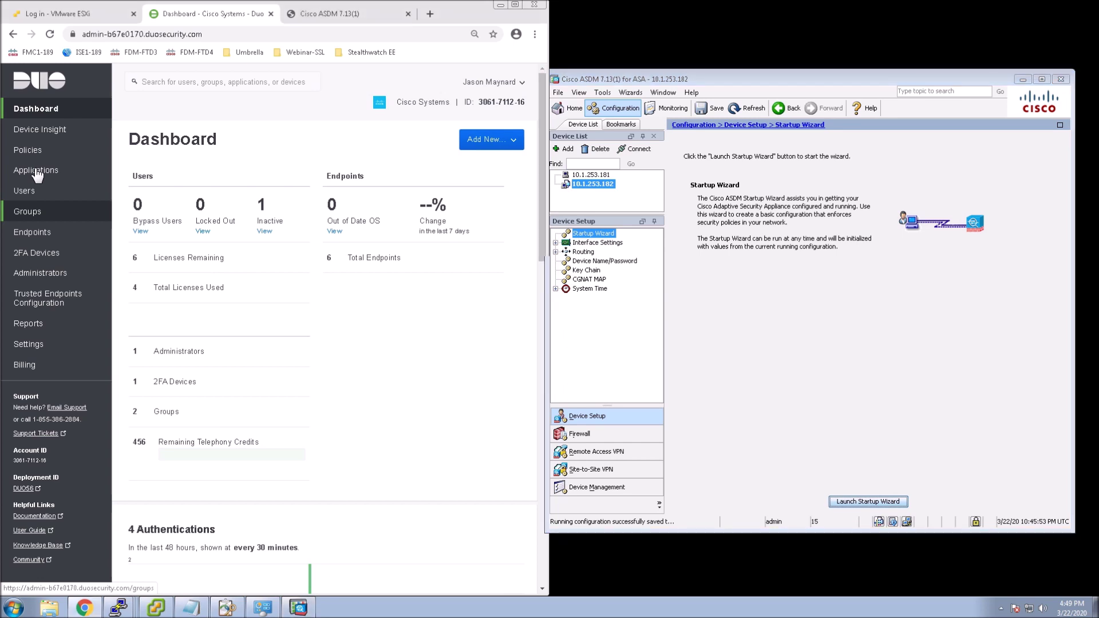
Filter the Duo application catalog for 'Cisco' and protect Cisco ASA SSL VPN
{"action": "left_click", "coordinate": [36, 169]}
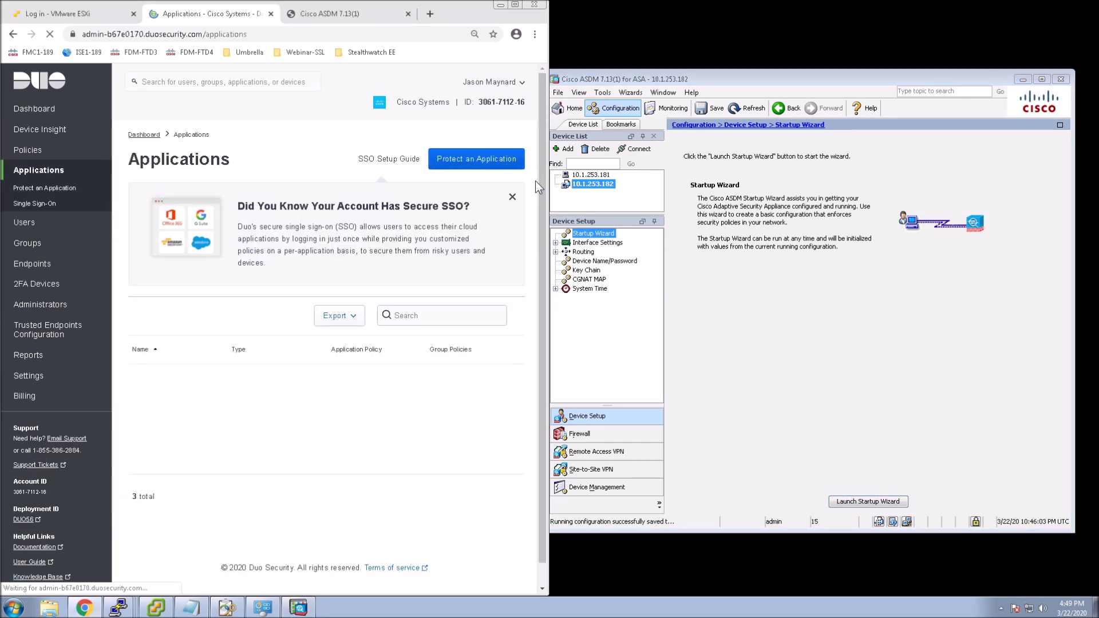
{"action": "left_click", "coordinate": [483, 160]}
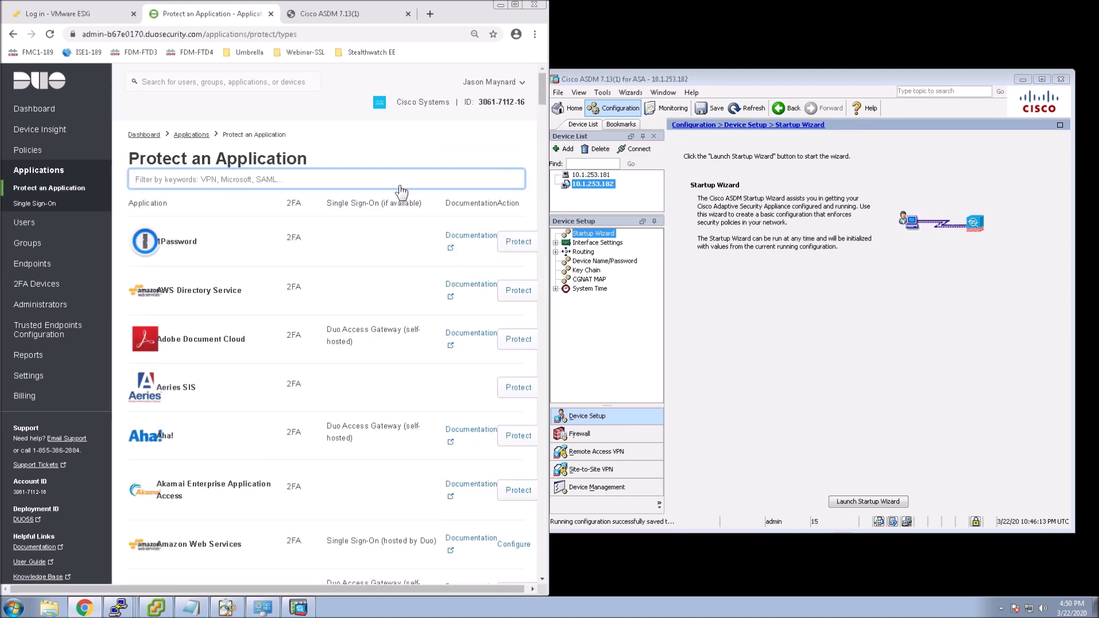
{"action": "left_click", "coordinate": [328, 178]}
{"action": "type", "text": "Cisco"}
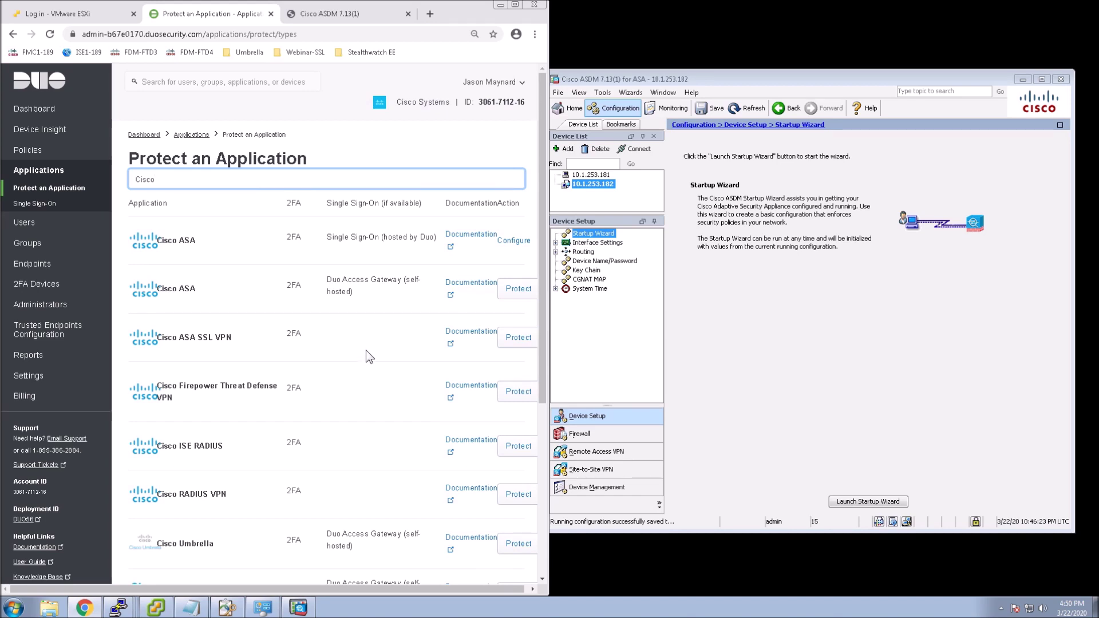
{"action": "key", "text": "ctrl+minus"}
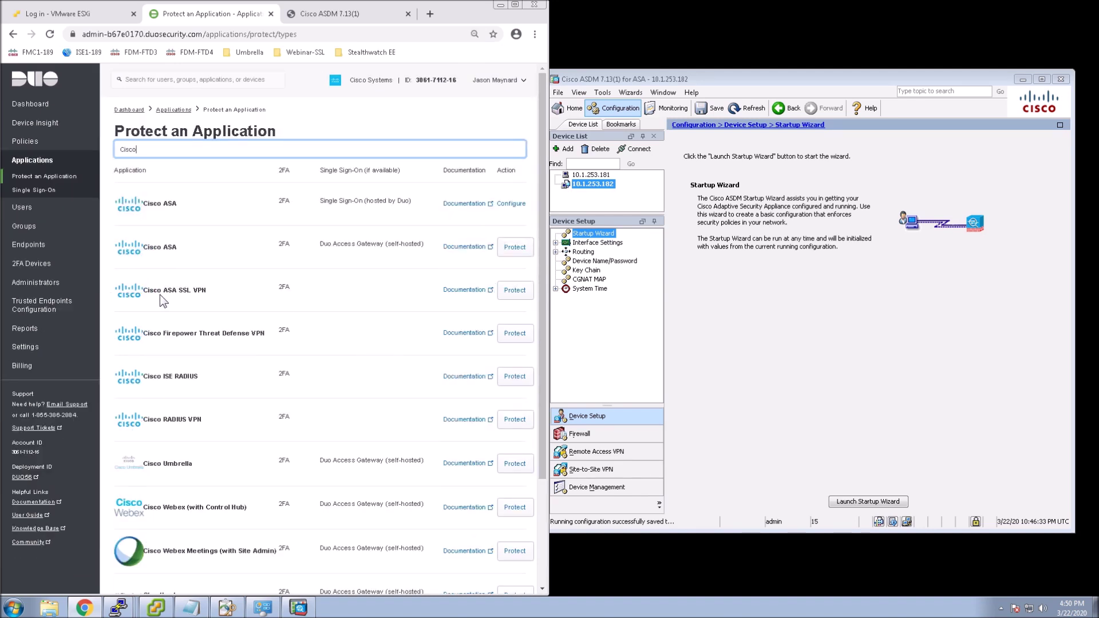
{"action": "left_click", "coordinate": [514, 292]}
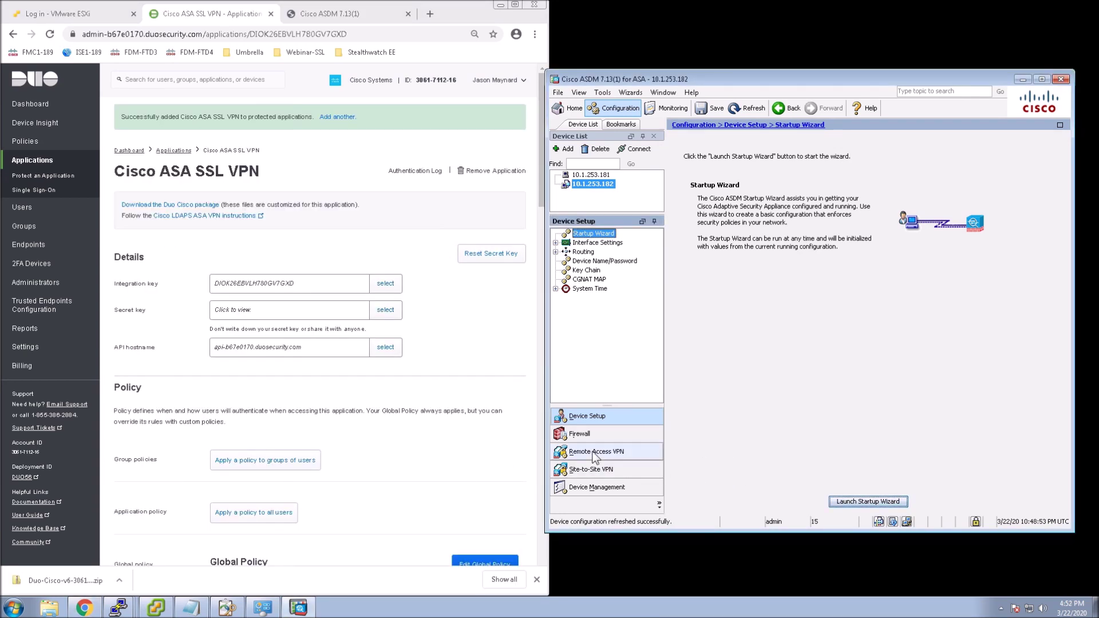
Choose Duo-Cisco-v6.js as new clientless SSL VPN portal web content to import
{"action": "left_click", "coordinate": [595, 452]}
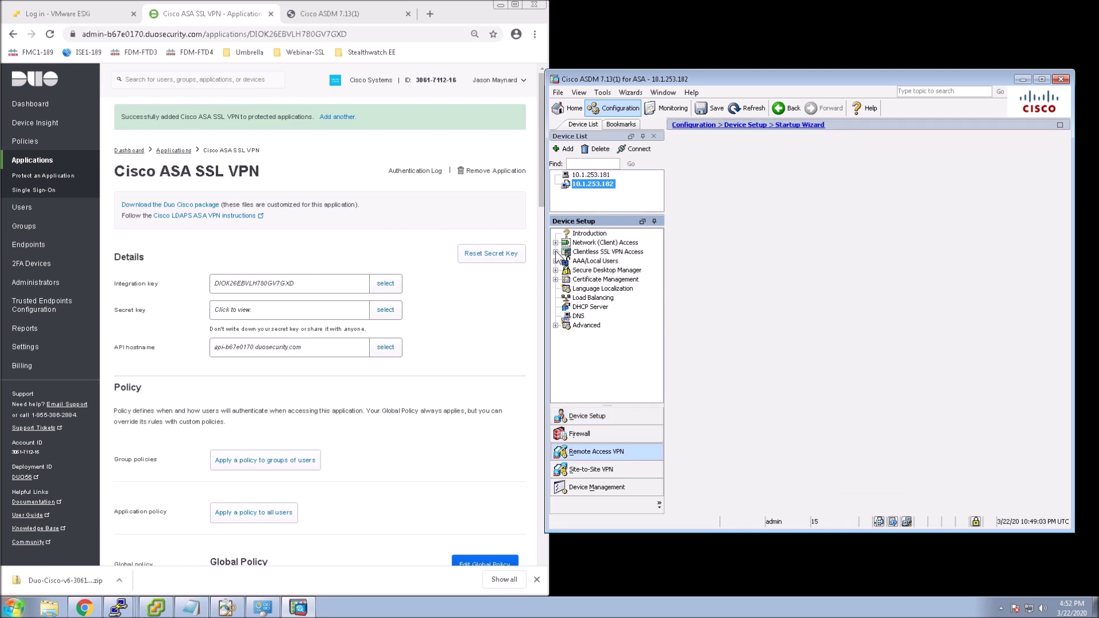
{"action": "left_click", "coordinate": [555, 252]}
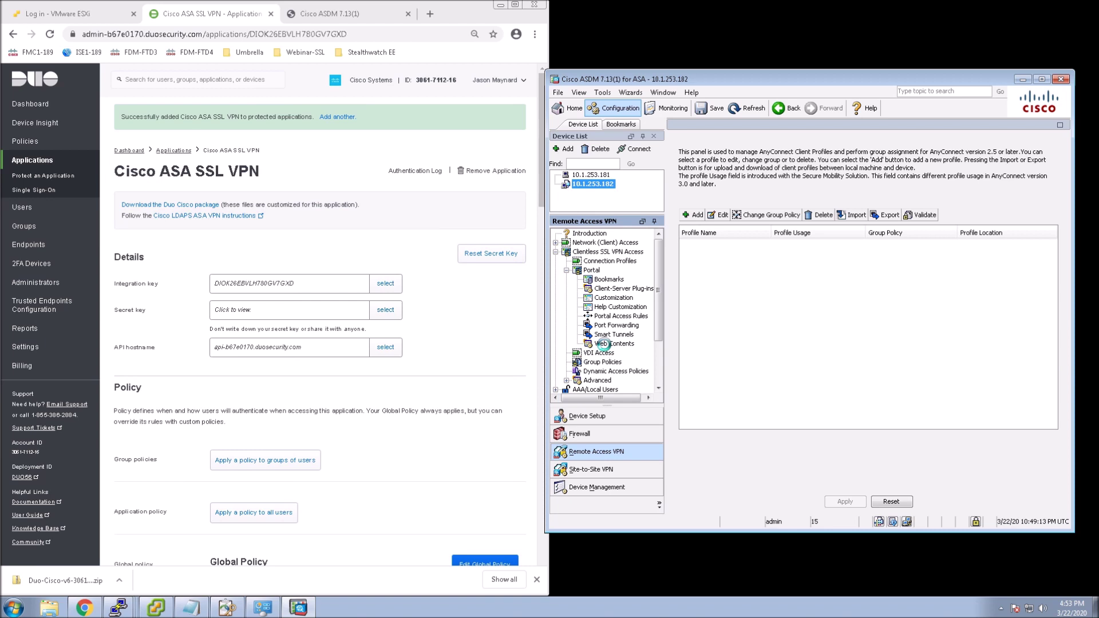
{"action": "left_click", "coordinate": [603, 343]}
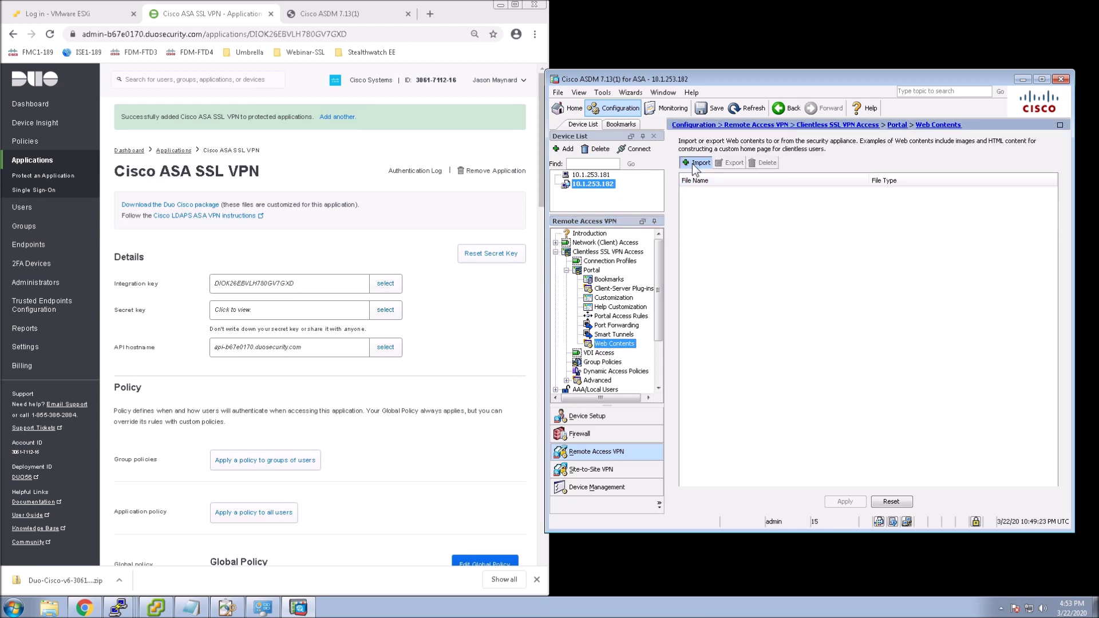
{"action": "left_click", "coordinate": [692, 163]}
{"action": "left_click", "coordinate": [901, 243]}
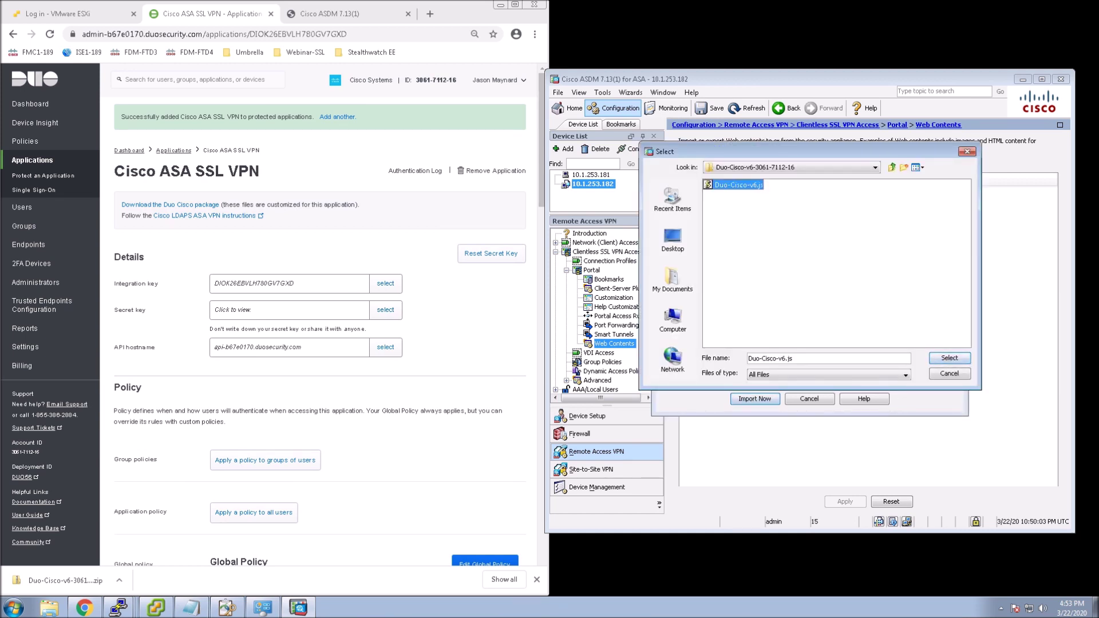
{"action": "key", "text": "Return"}
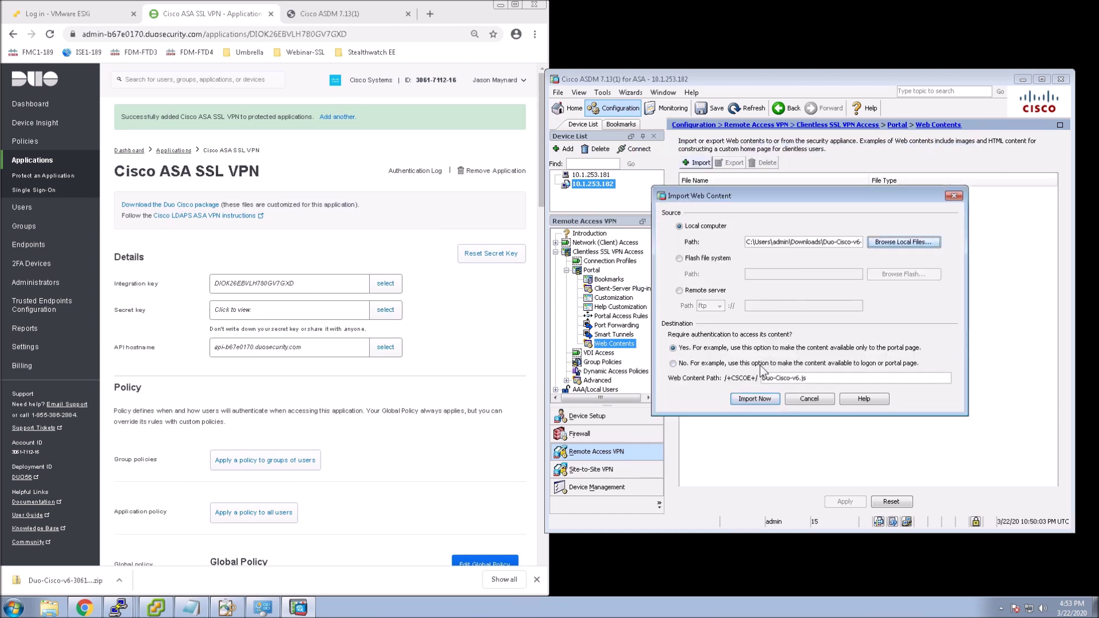
Import it as content requiring no authentication, then select the DfltCustomization object
{"action": "left_click", "coordinate": [672, 364]}
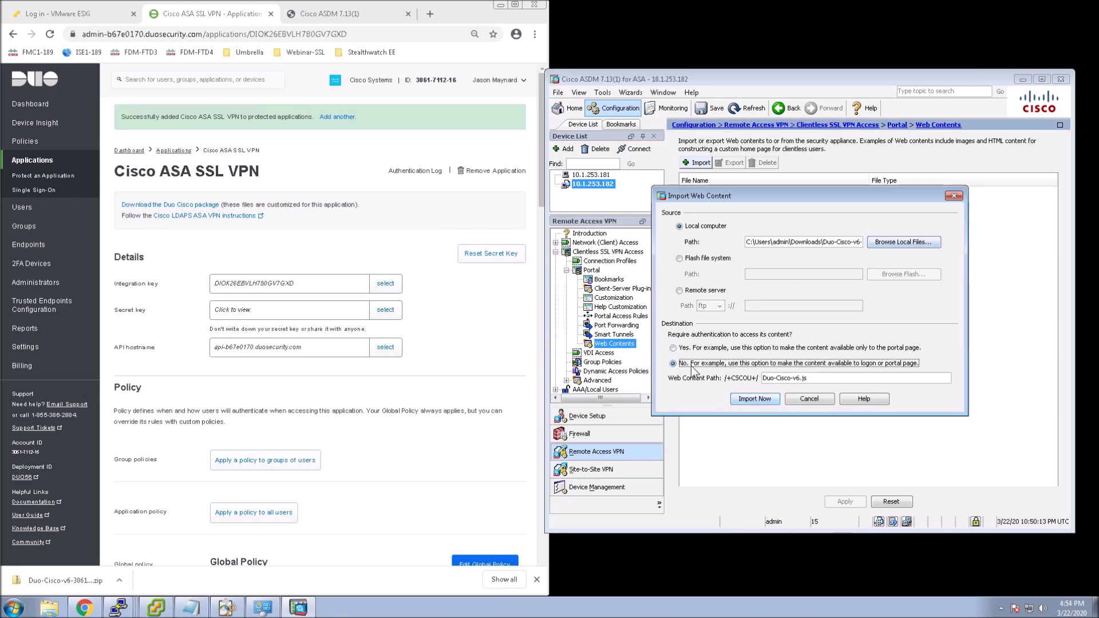
{"action": "left_click", "coordinate": [748, 399]}
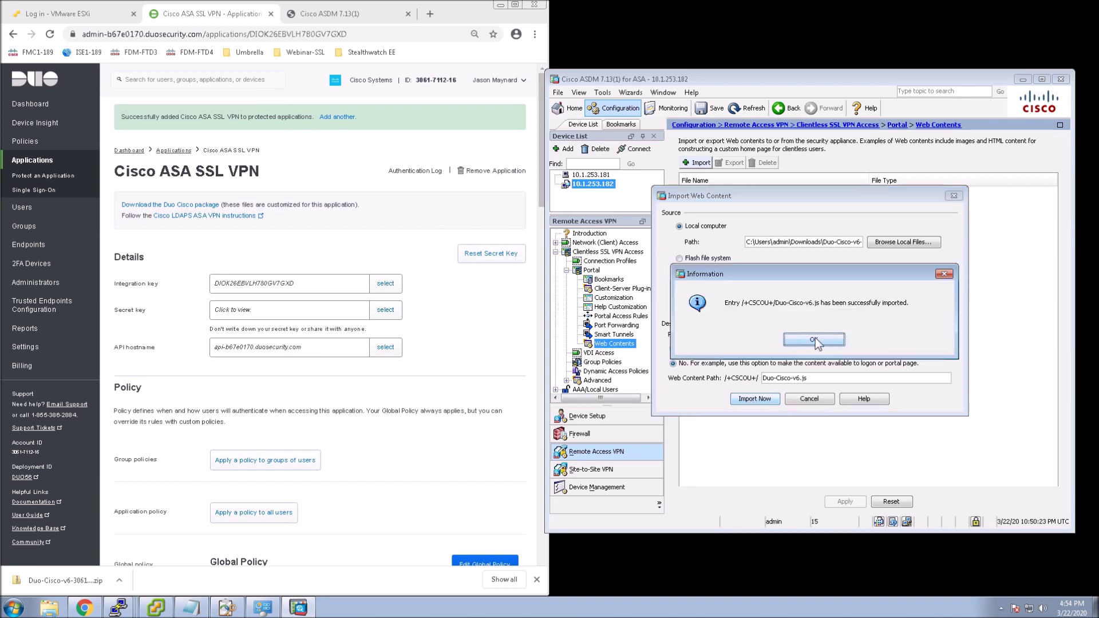
{"action": "left_click", "coordinate": [814, 339]}
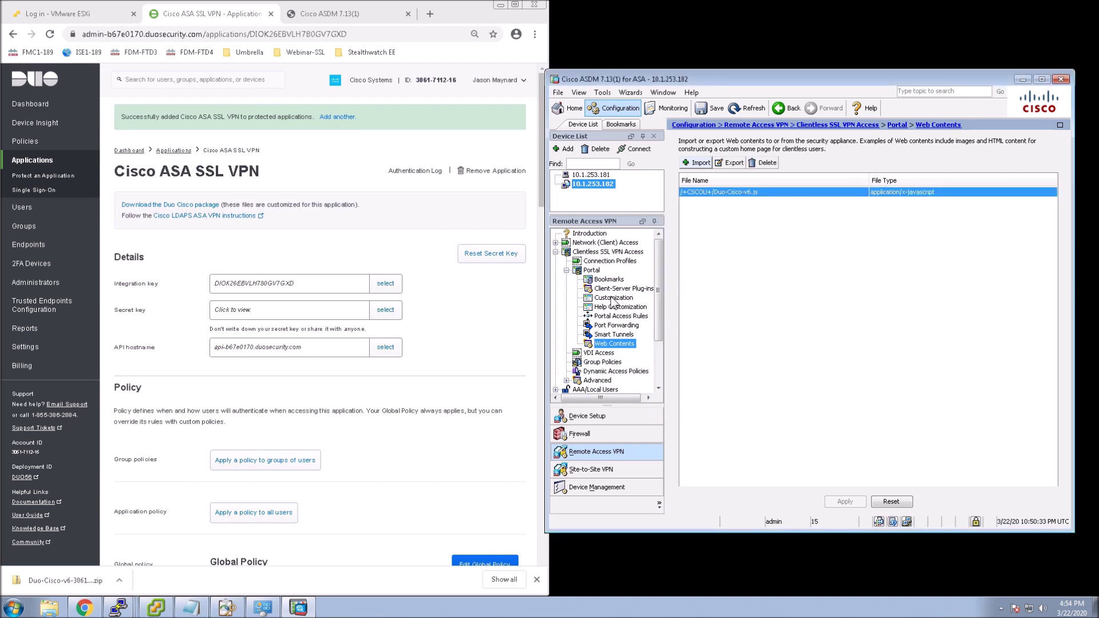
{"action": "left_click", "coordinate": [612, 298]}
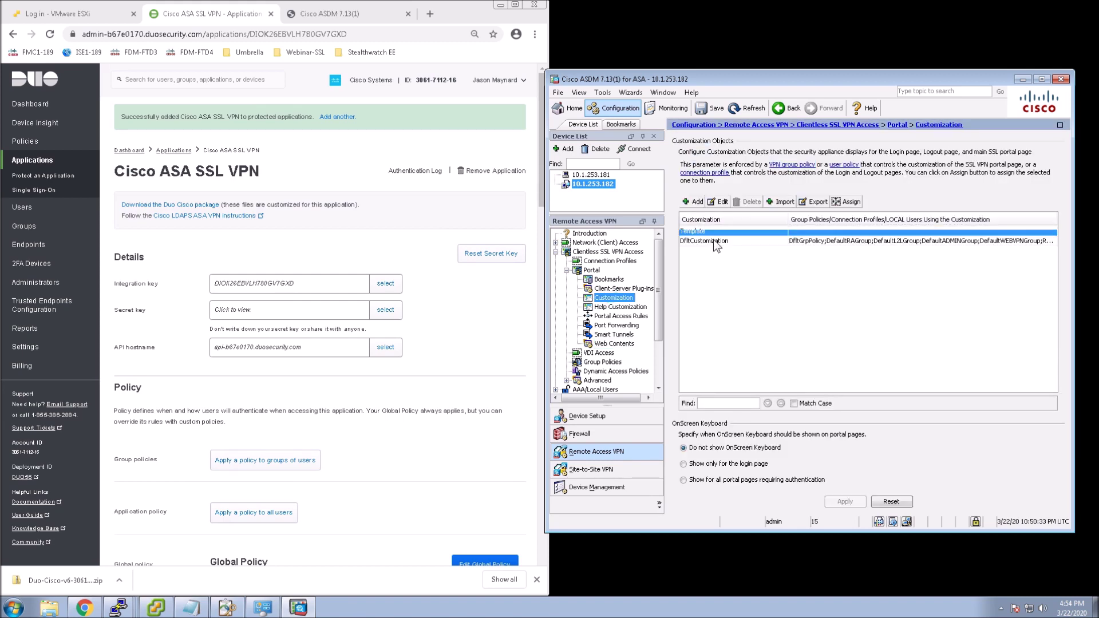
{"action": "left_click", "coordinate": [713, 240]}
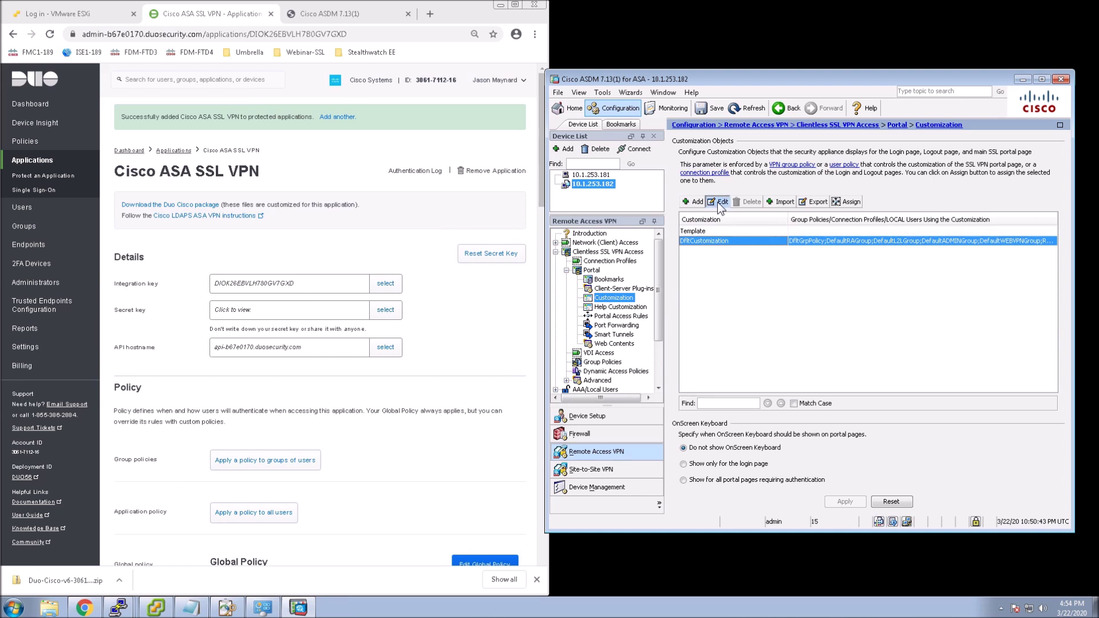
Edit DfltCustomization's logon page title panel and open Duo's LDAPS ASA instructions in a new tab
{"action": "left_click", "coordinate": [719, 202]}
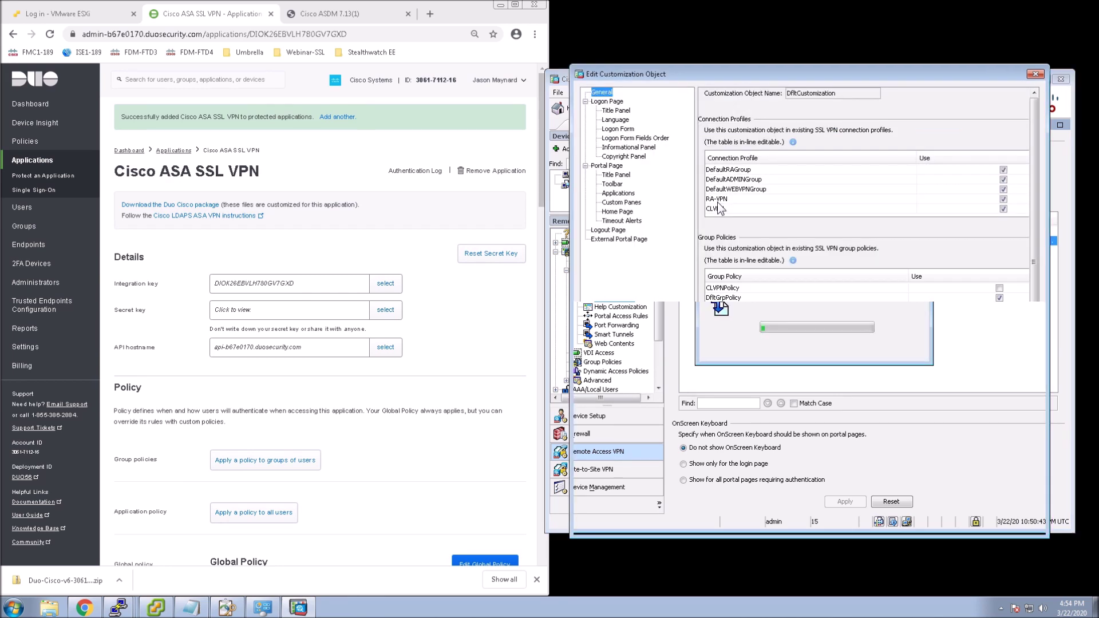
{"action": "left_click", "coordinate": [616, 111]}
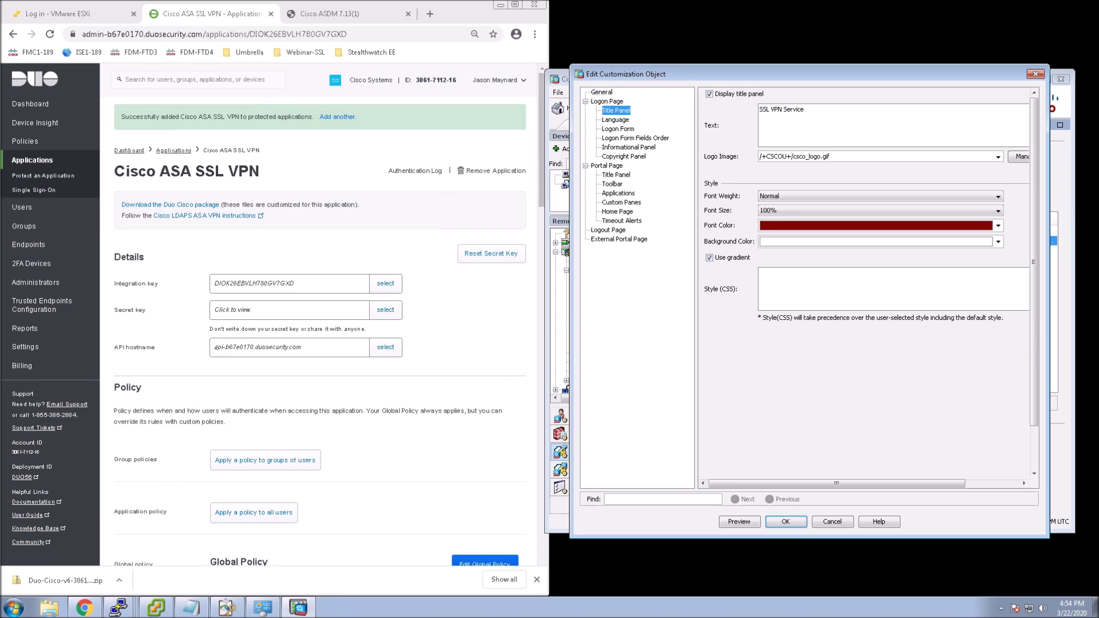
{"action": "right_click", "coordinate": [211, 217]}
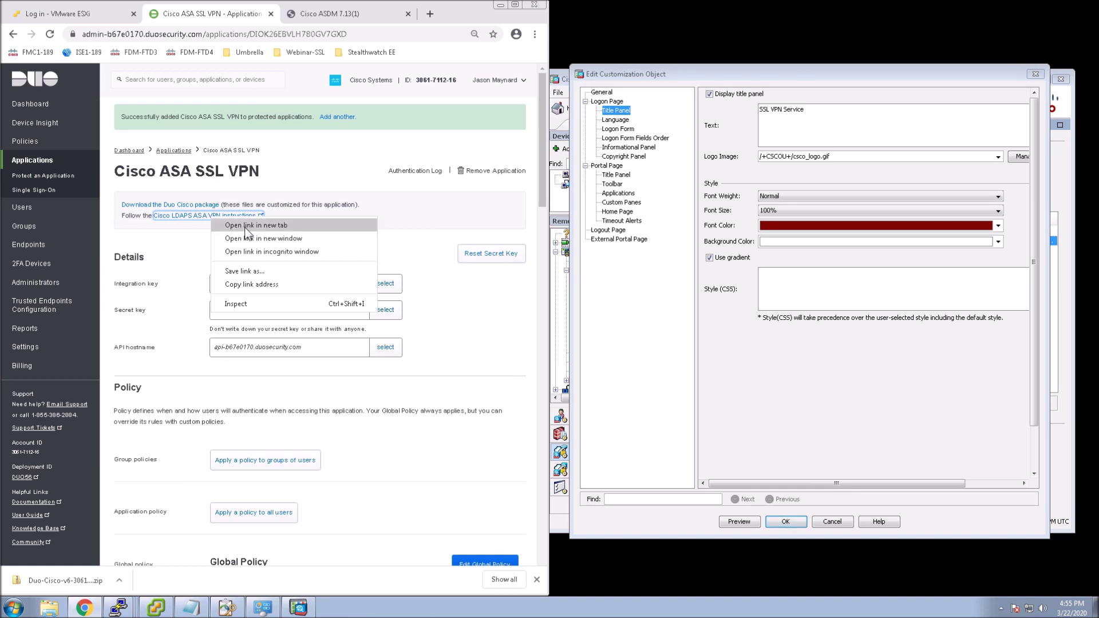
{"action": "left_click", "coordinate": [246, 226]}
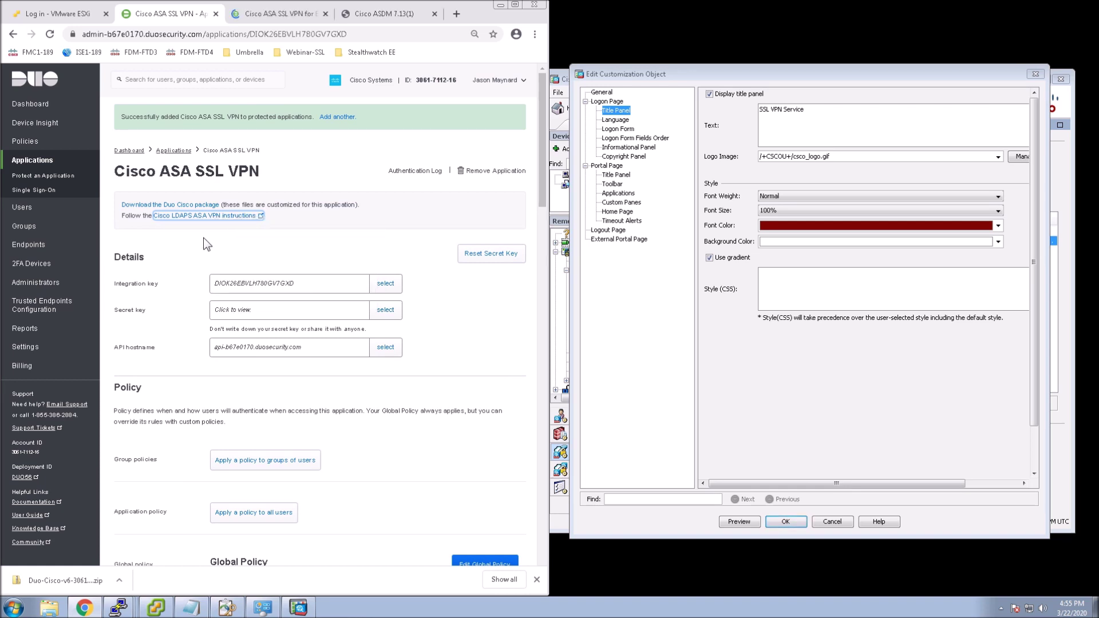
In the Duo documentation, scroll to step 8 and select the sign-in page script tag
{"action": "left_click", "coordinate": [264, 14]}
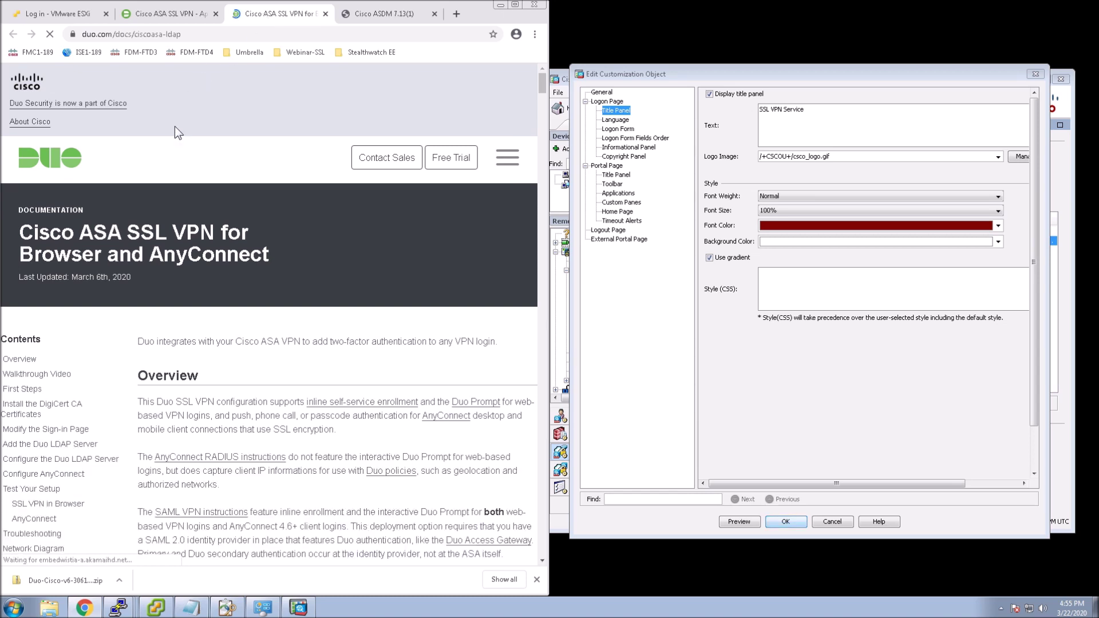
{"action": "left_click", "coordinate": [41, 444]}
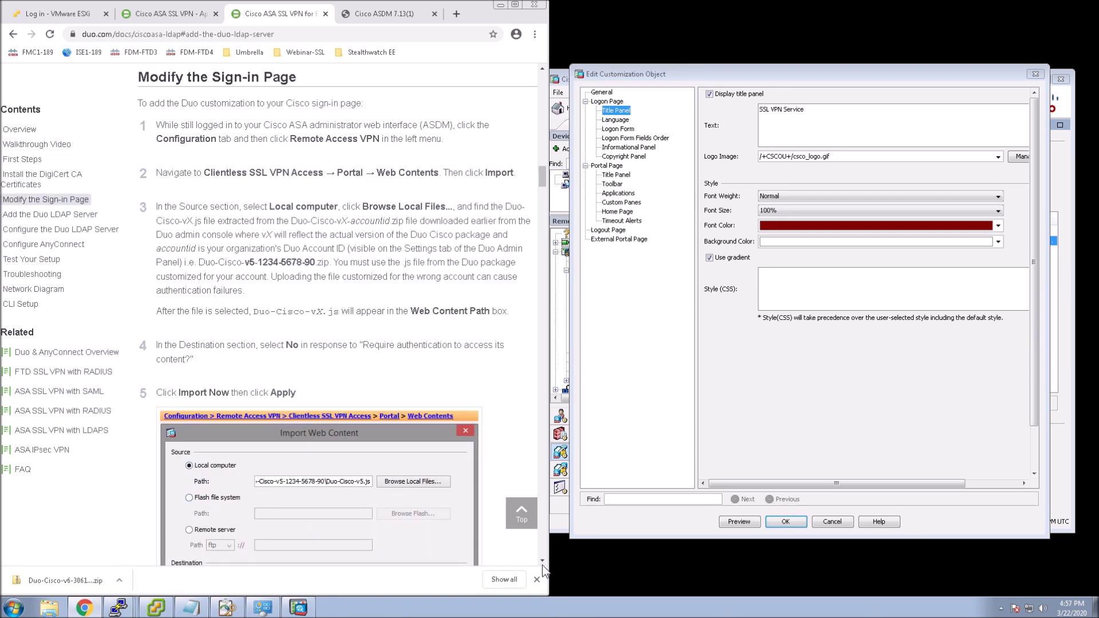
{"action": "scroll", "coordinate": [543, 569], "scroll_direction": "down", "scroll_amount": 8}
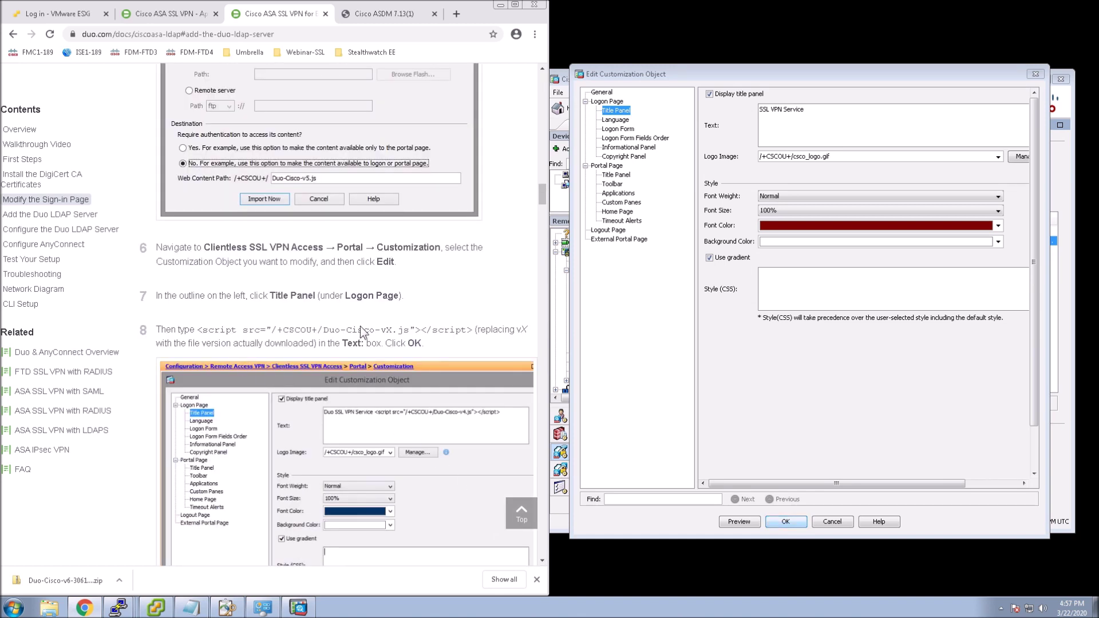
{"action": "left_click_drag", "start_coordinate": [197, 330], "coordinate": [364, 331]}
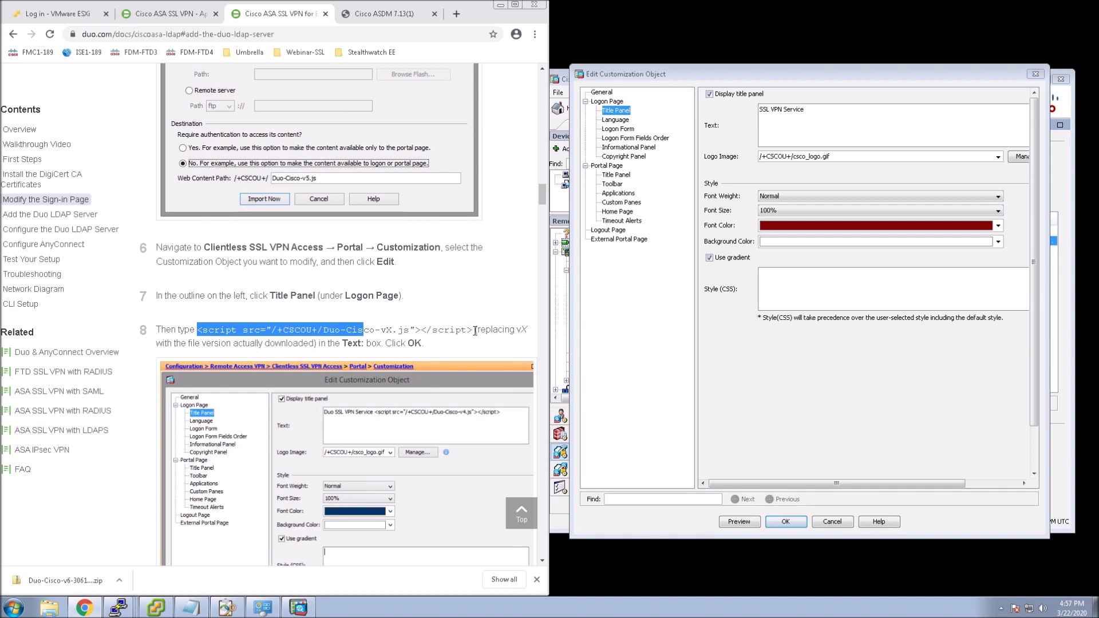
{"action": "left_click_drag", "start_coordinate": [475, 331], "coordinate": [435, 330]}
{"action": "key", "text": "ctrl+c"}
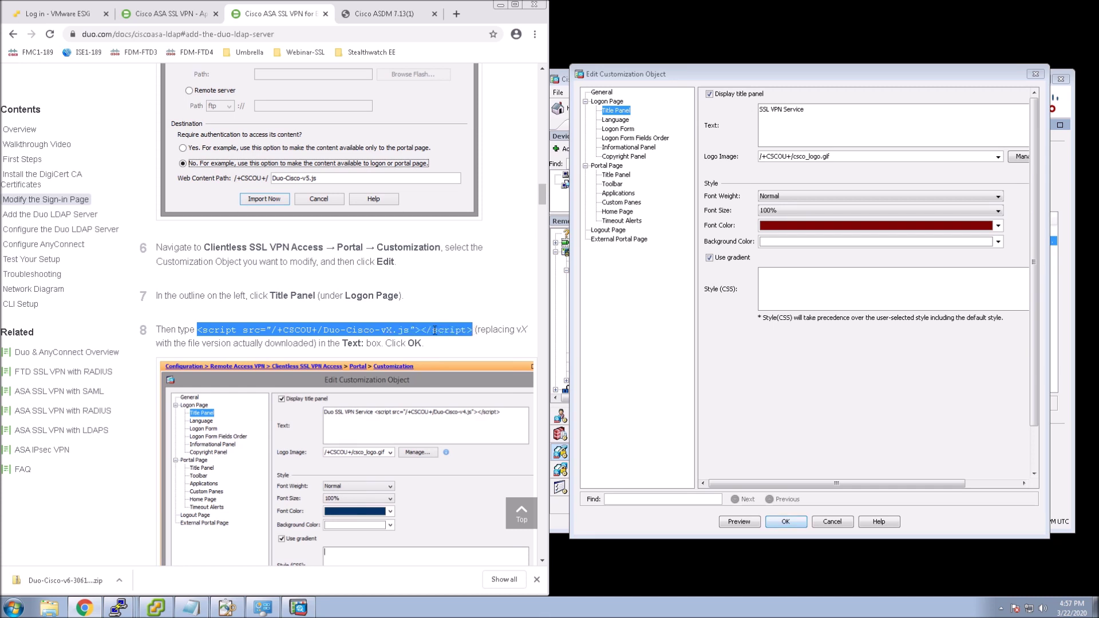
Paste the script tag after 'SSL VPN Service' in the title text, changing vX to v6
{"action": "left_click", "coordinate": [814, 111]}
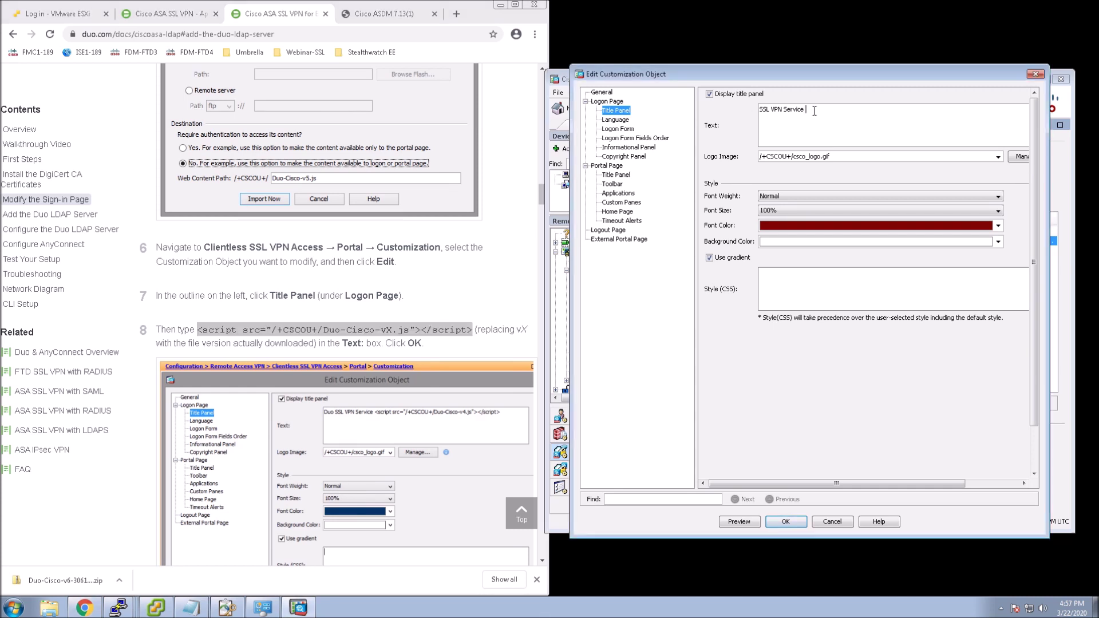
{"action": "key", "text": "ctrl+v"}
{"action": "mouse_move", "coordinate": [374, 616]}
{"action": "key", "text": "BackSpace"}
{"action": "type", "text": "6"}
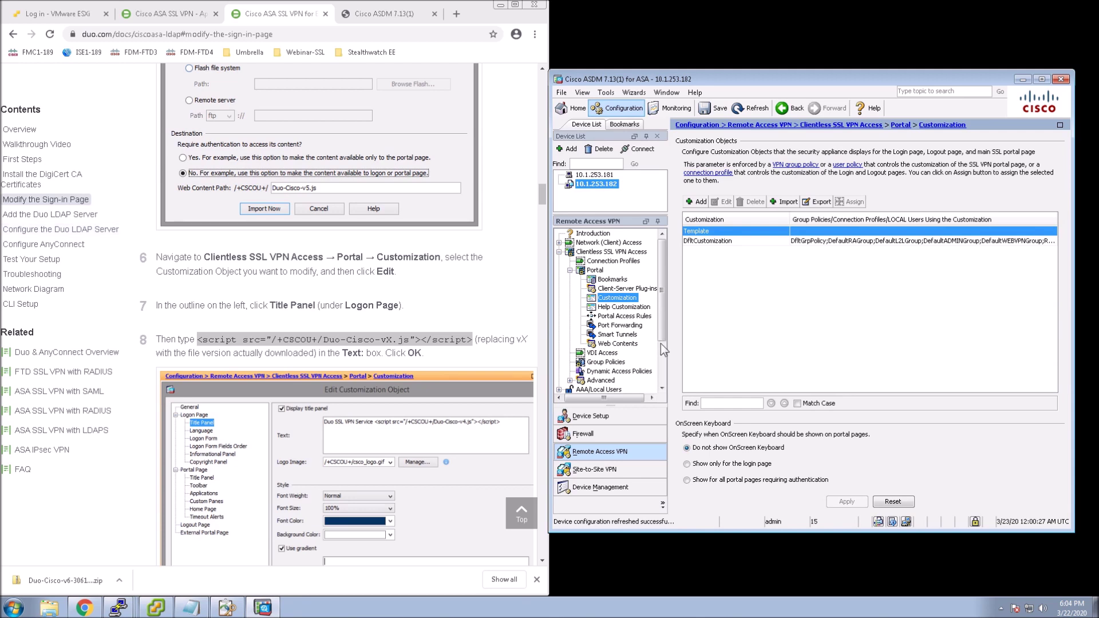
{"action": "left_click", "coordinate": [559, 390]}
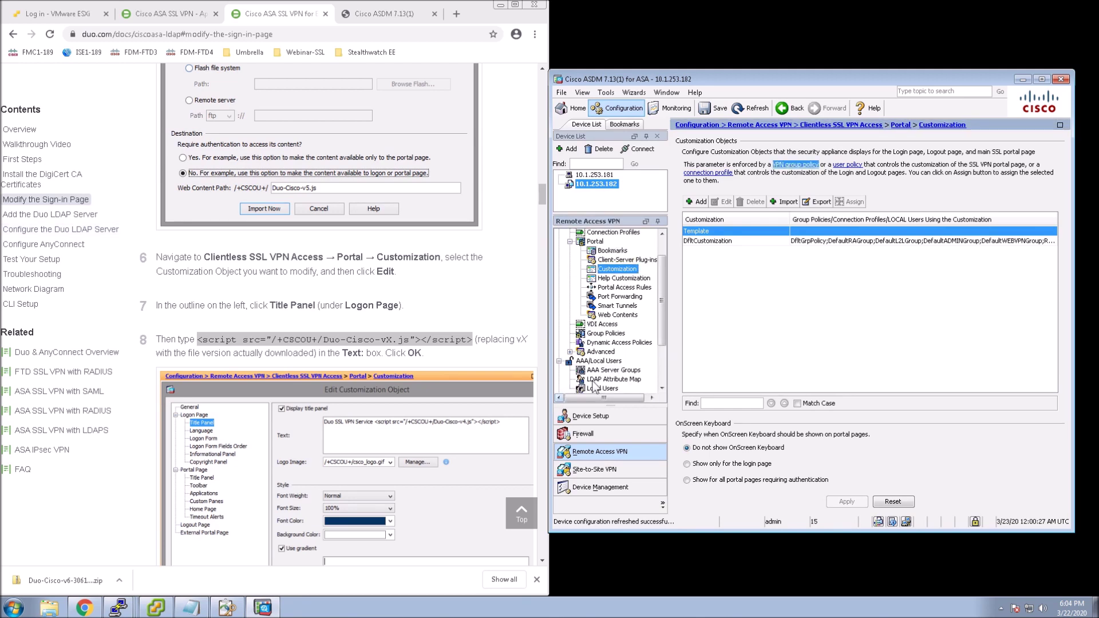
Add an AAA server group named DUO-LDAP with LDAP as its protocol
{"action": "scroll", "coordinate": [615, 381], "scroll_direction": "down", "scroll_amount": 3}
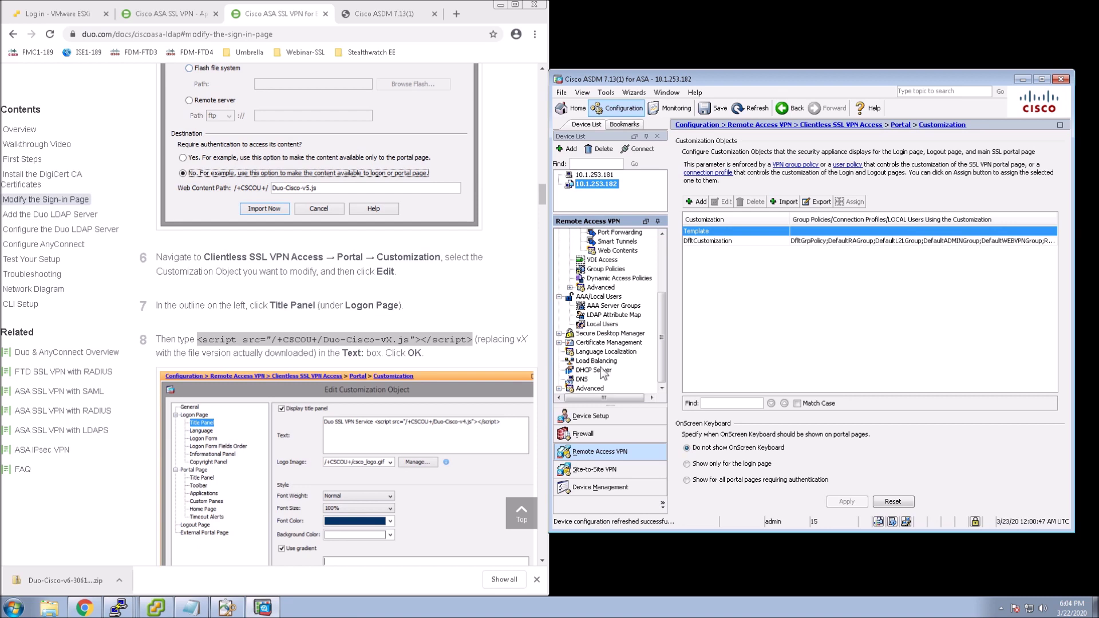
{"action": "left_click", "coordinate": [613, 306]}
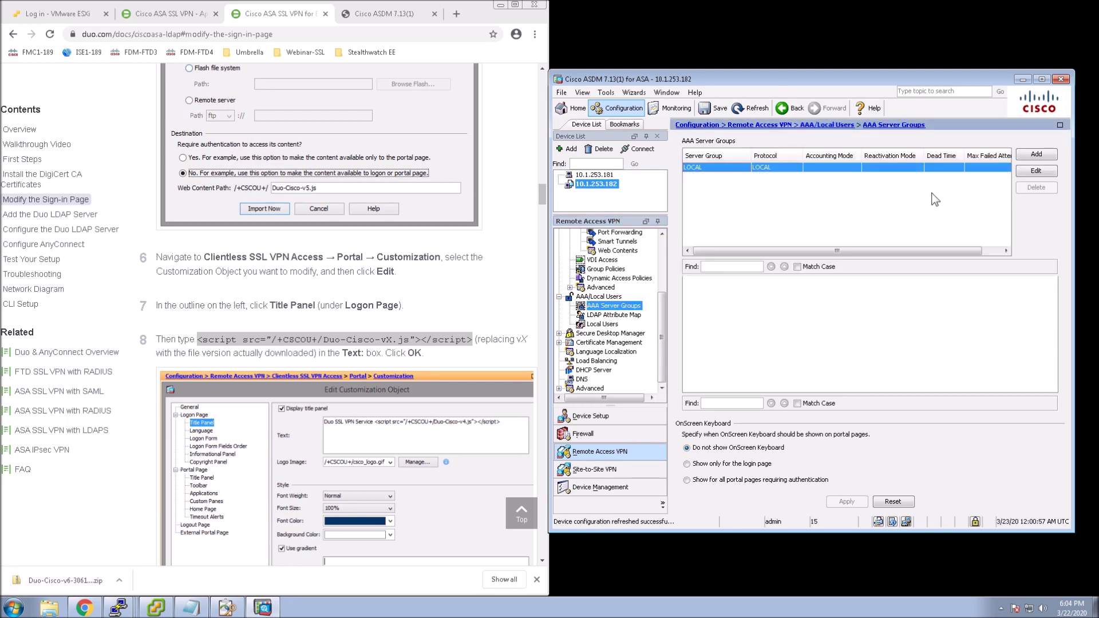
{"action": "left_click", "coordinate": [1036, 155]}
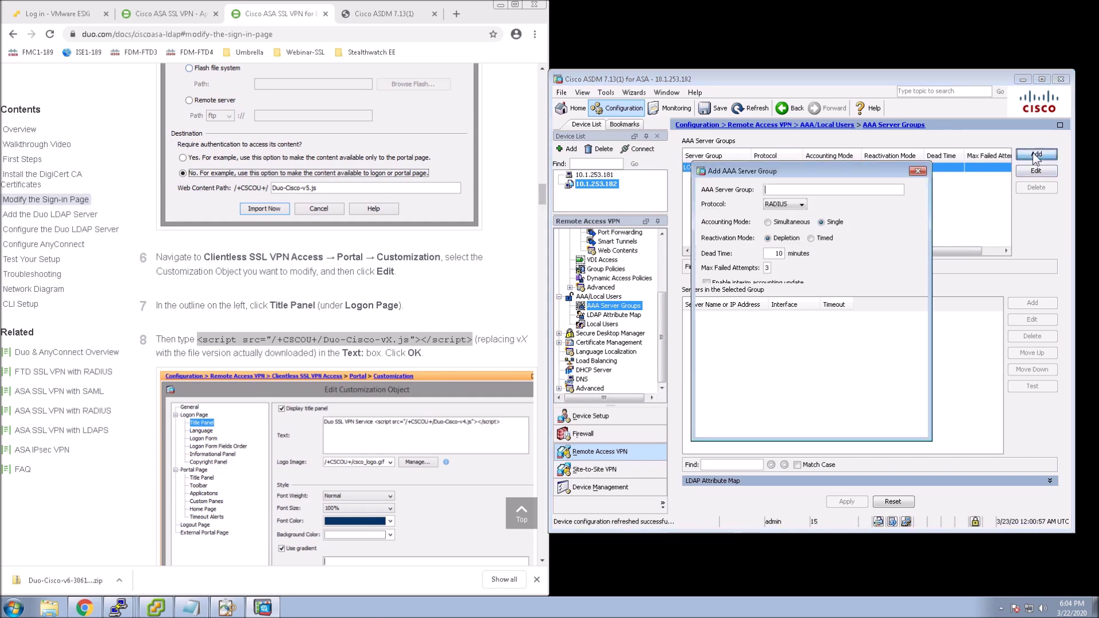
{"action": "left_click", "coordinate": [781, 188]}
{"action": "type", "text": "DUO-"}
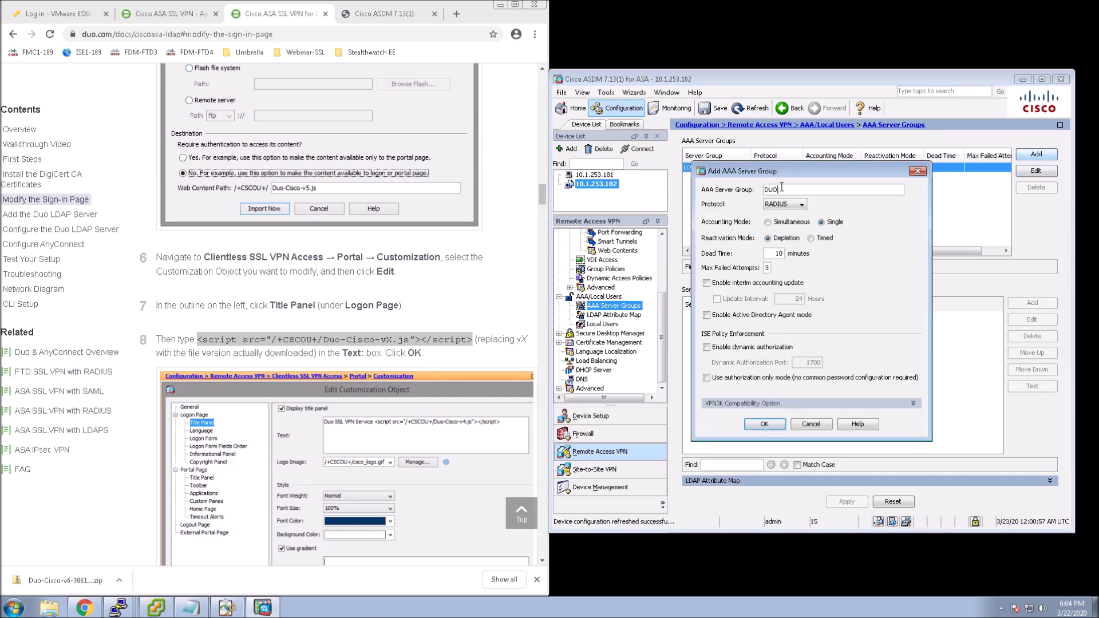
{"action": "type", "text": "LDAP"}
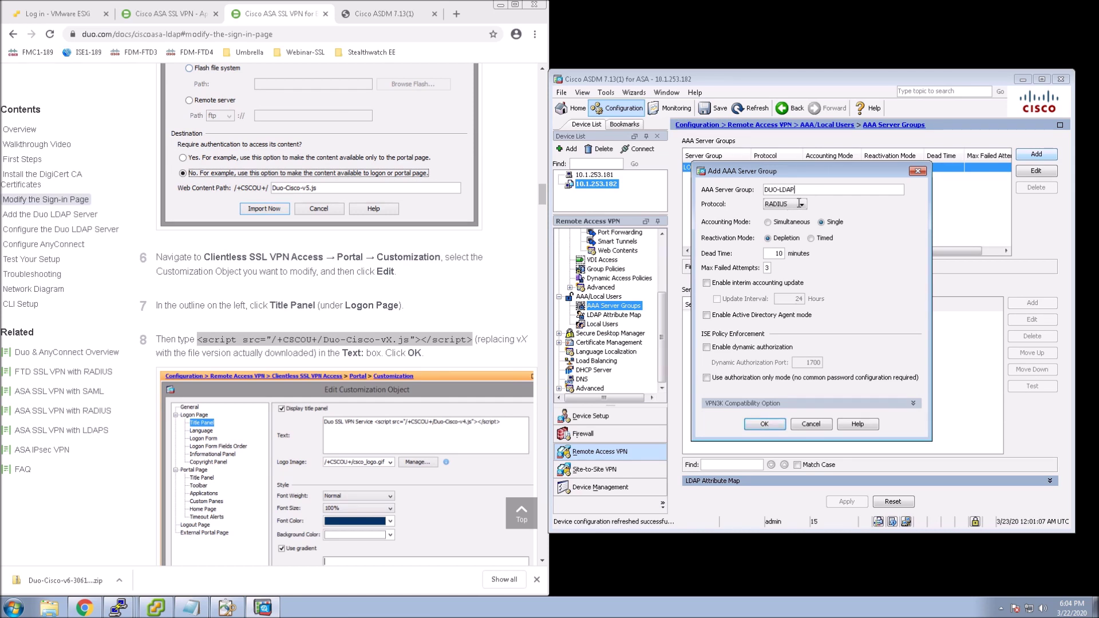
{"action": "left_click", "coordinate": [800, 204]}
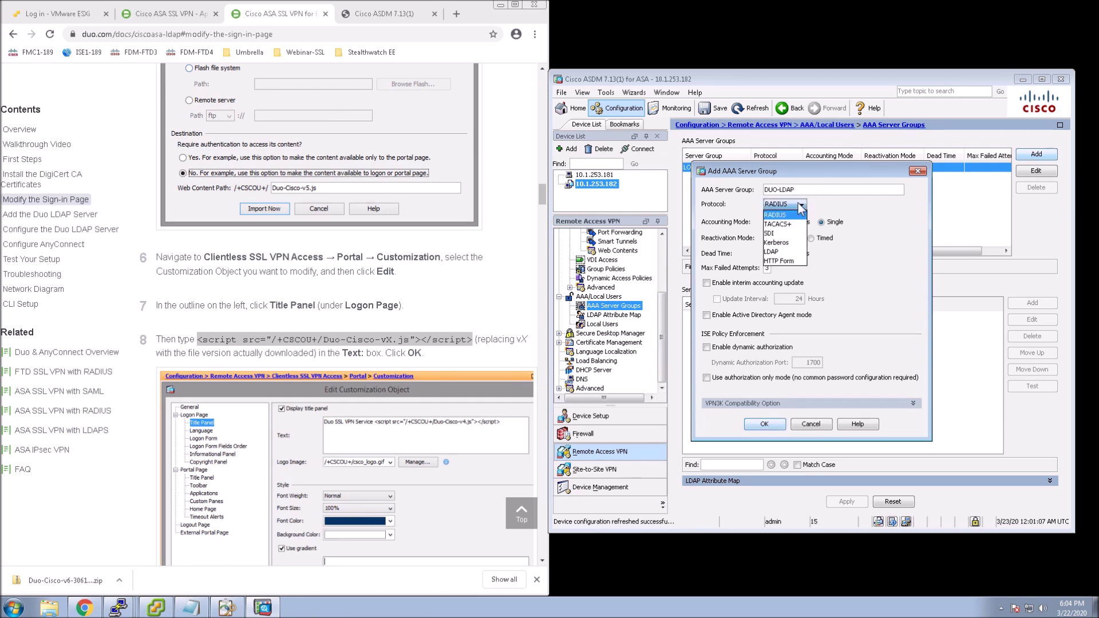
{"action": "key", "text": "Down"}
{"action": "left_click", "coordinate": [774, 253]}
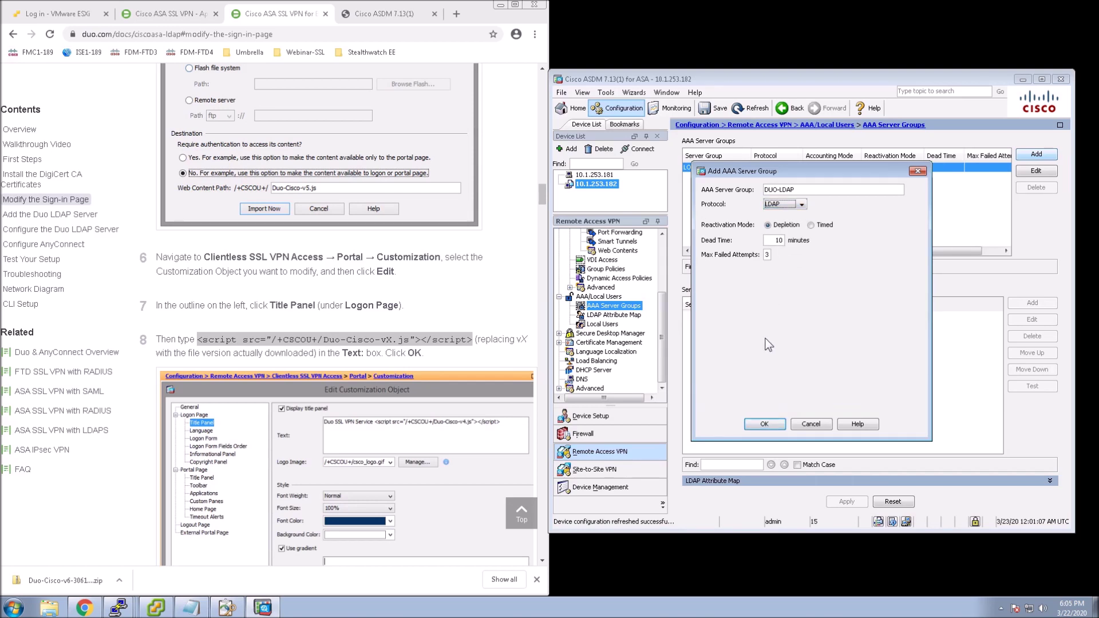
{"action": "left_click", "coordinate": [763, 425]}
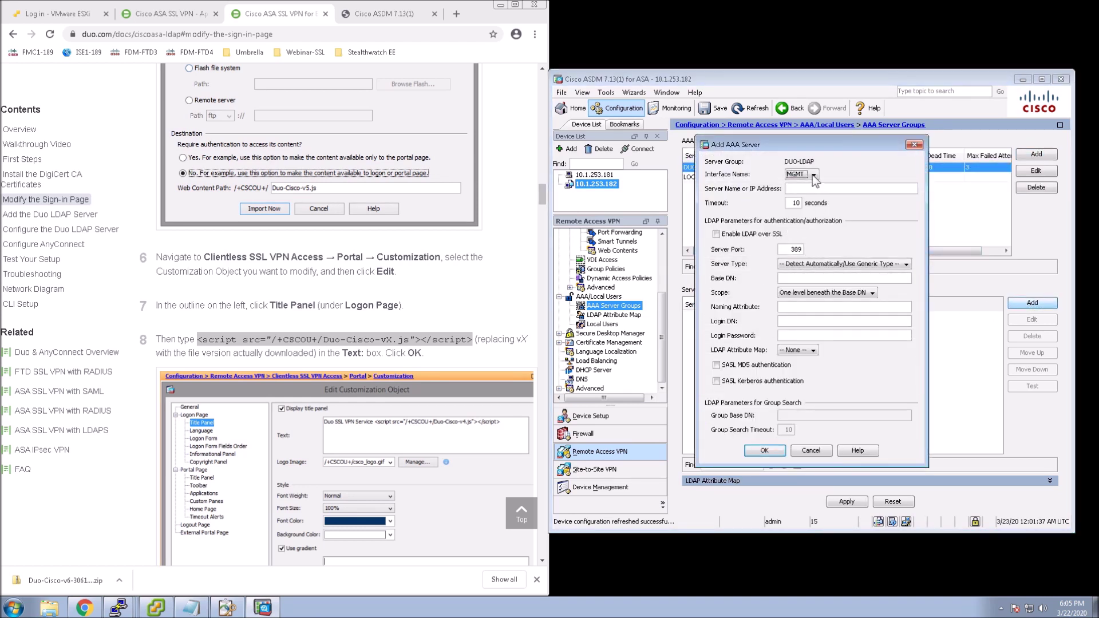
Set the server to the Duo API hostname on the outside interface with a 60-second timeout
{"action": "left_click", "coordinate": [813, 175]}
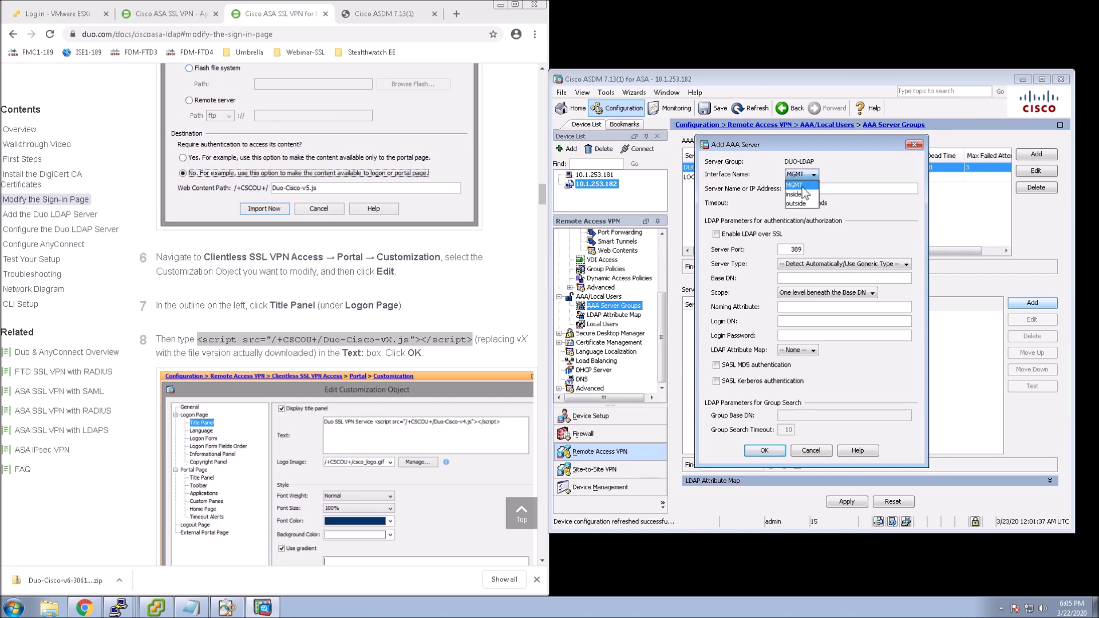
{"action": "left_click", "coordinate": [797, 205]}
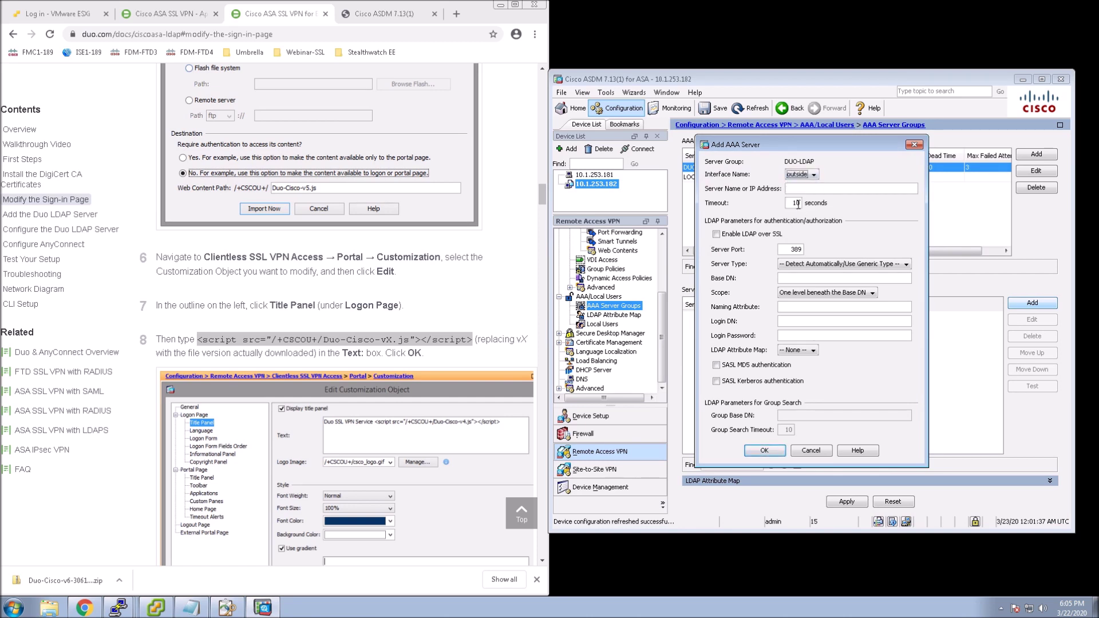
{"action": "left_click", "coordinate": [157, 16]}
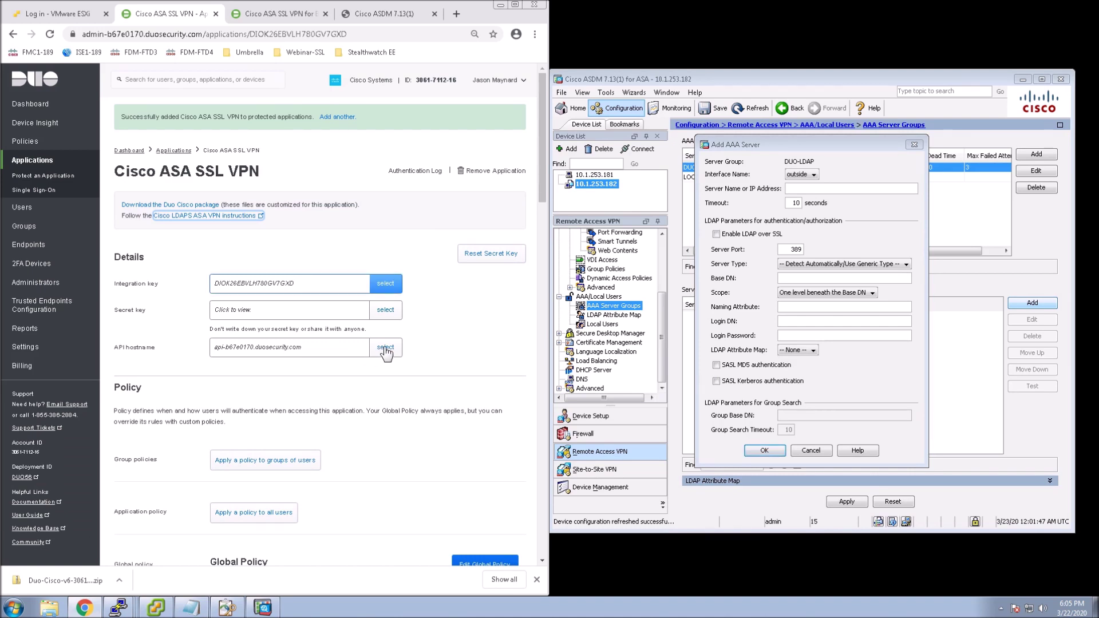
{"action": "left_click", "coordinate": [216, 349]}
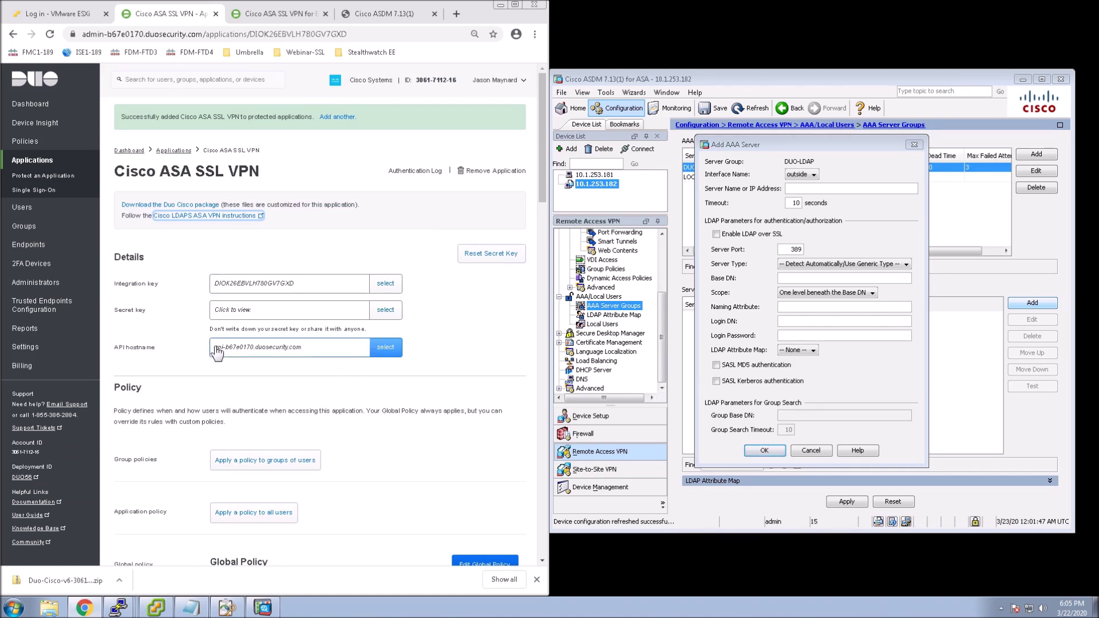
{"action": "triple_click", "coordinate": [216, 349]}
{"action": "key", "text": "ctrl+c"}
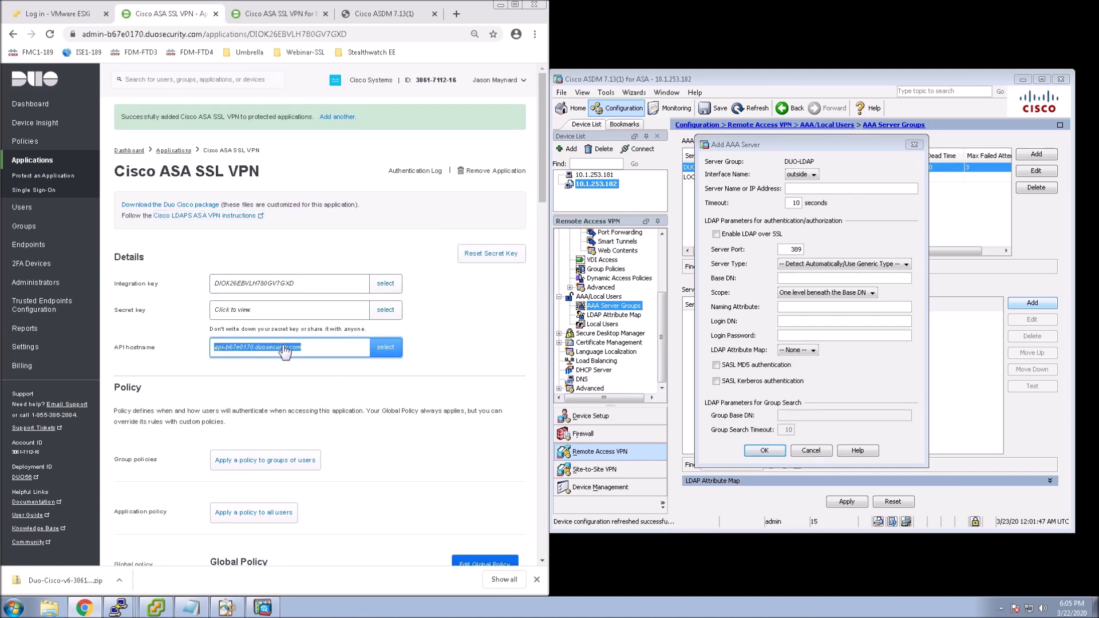
{"action": "left_click", "coordinate": [809, 190]}
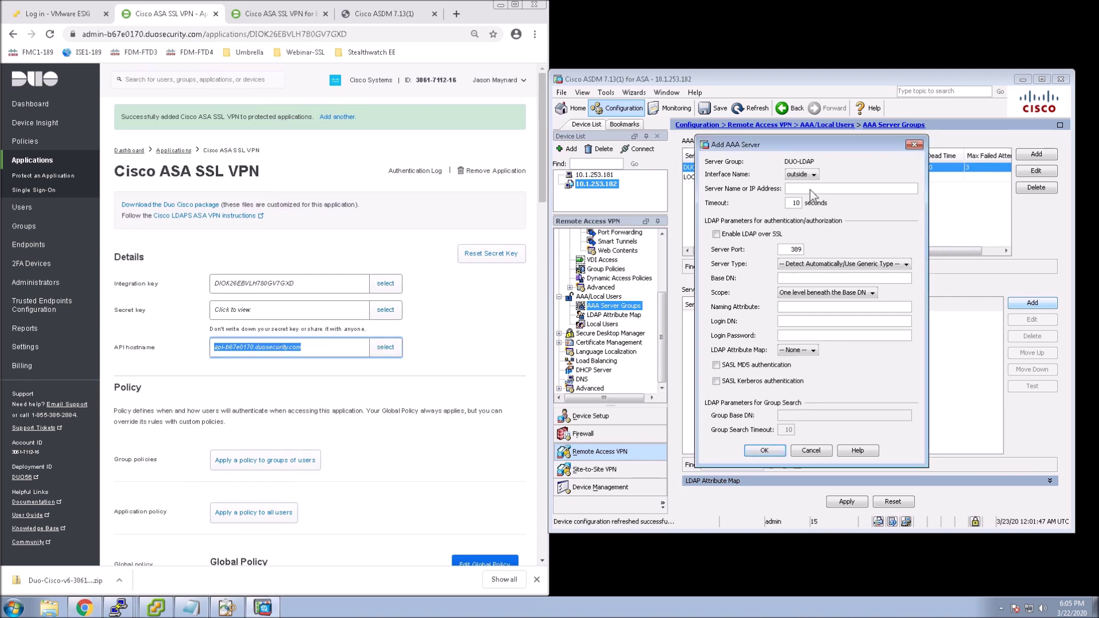
{"action": "key", "text": "ctrl+v"}
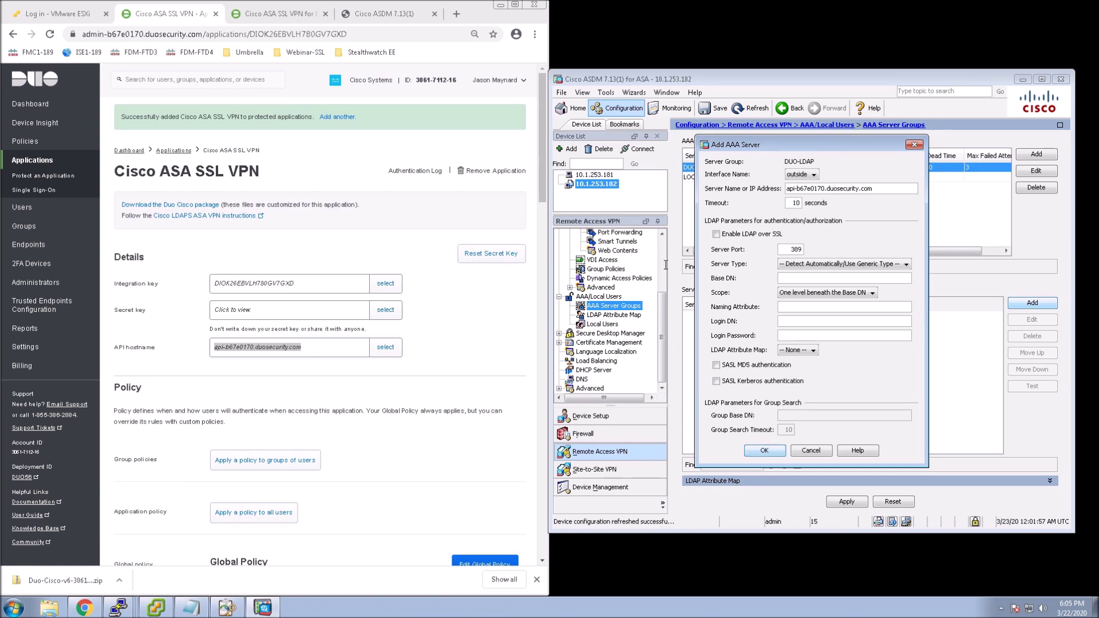
{"action": "type", "text": "6"}
Set the Base DN to dc=<integration key>,dc=duosecurity,dc=com
{"action": "type", "text": "d"}
{"action": "type", "text": "c="}
{"action": "left_click", "coordinate": [214, 286]}
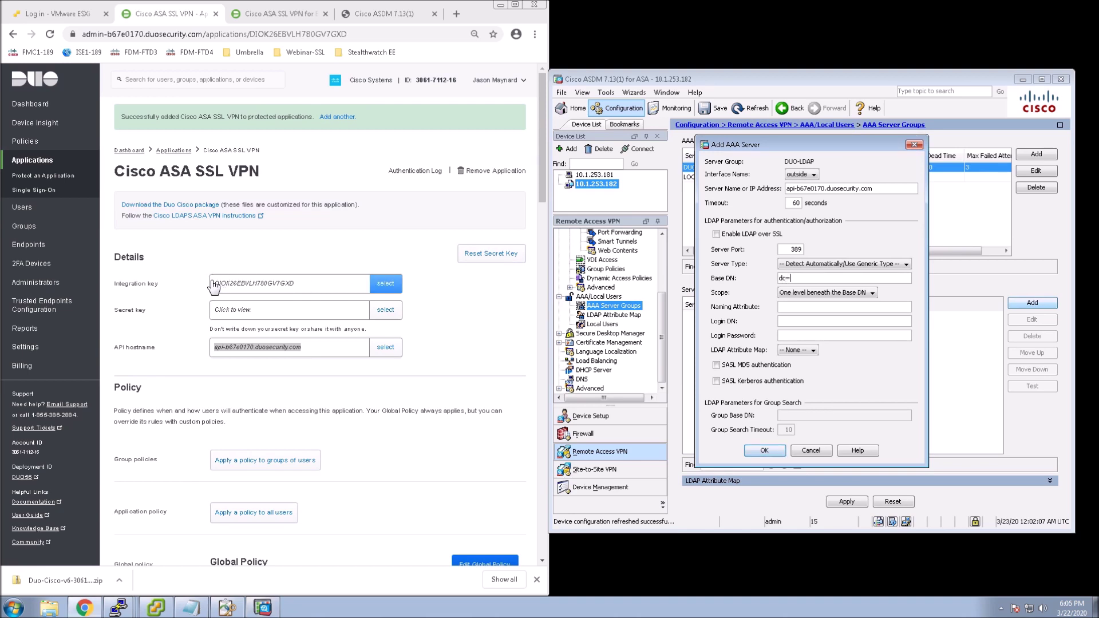
{"action": "double_click", "coordinate": [260, 284]}
{"action": "key", "text": "ctrl+c"}
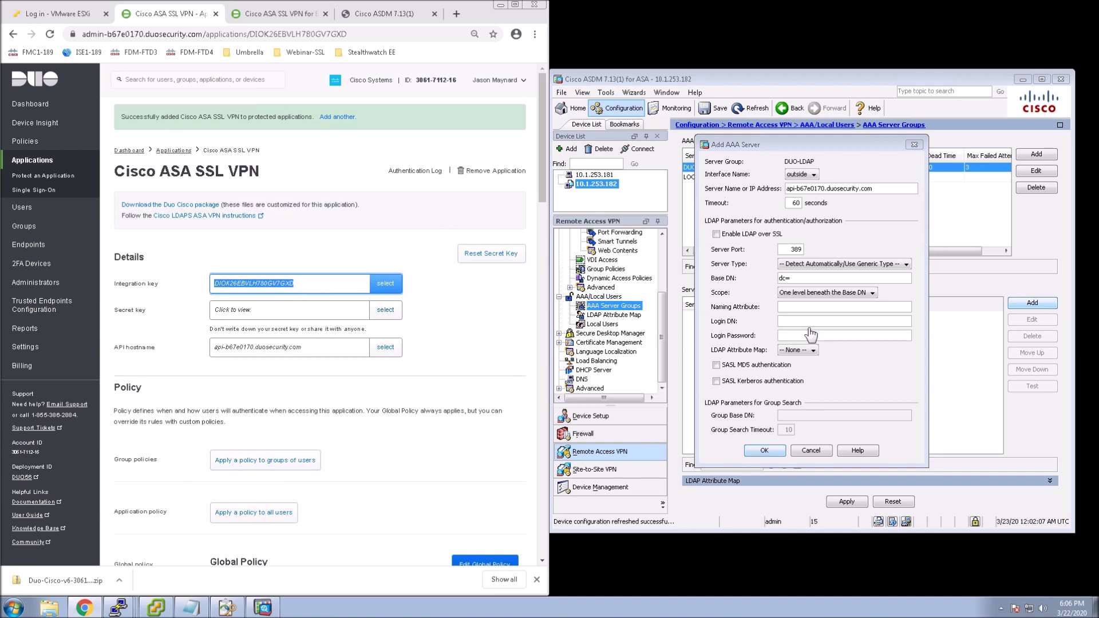
{"action": "left_click", "coordinate": [807, 279]}
{"action": "key", "text": "ctrl+v"}
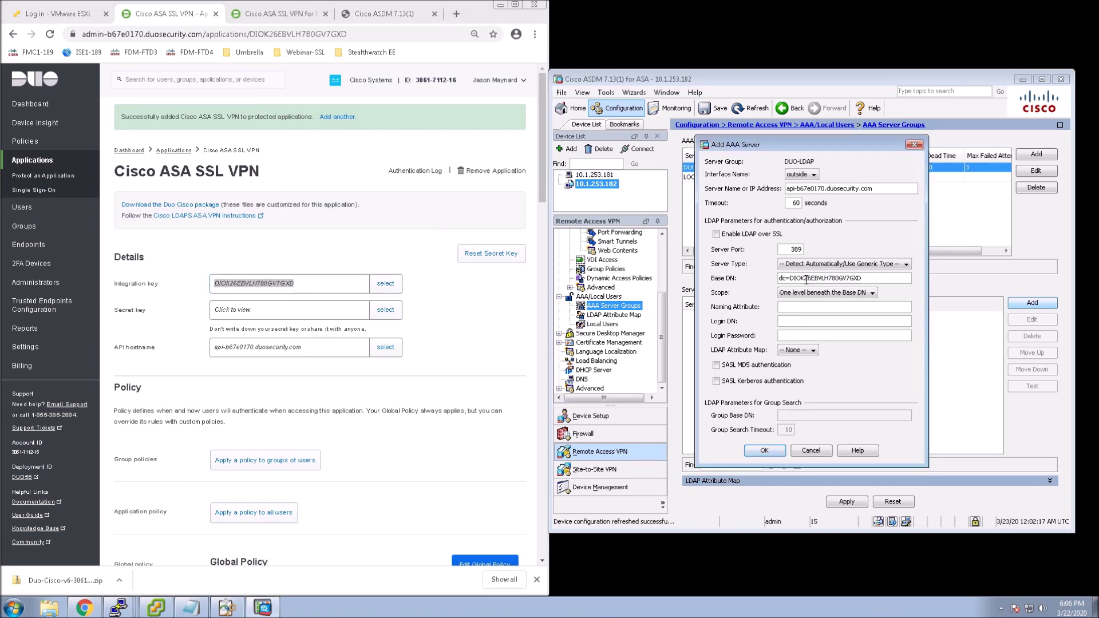
{"action": "type", "text": ",dc=duosecurity,dc=c"}
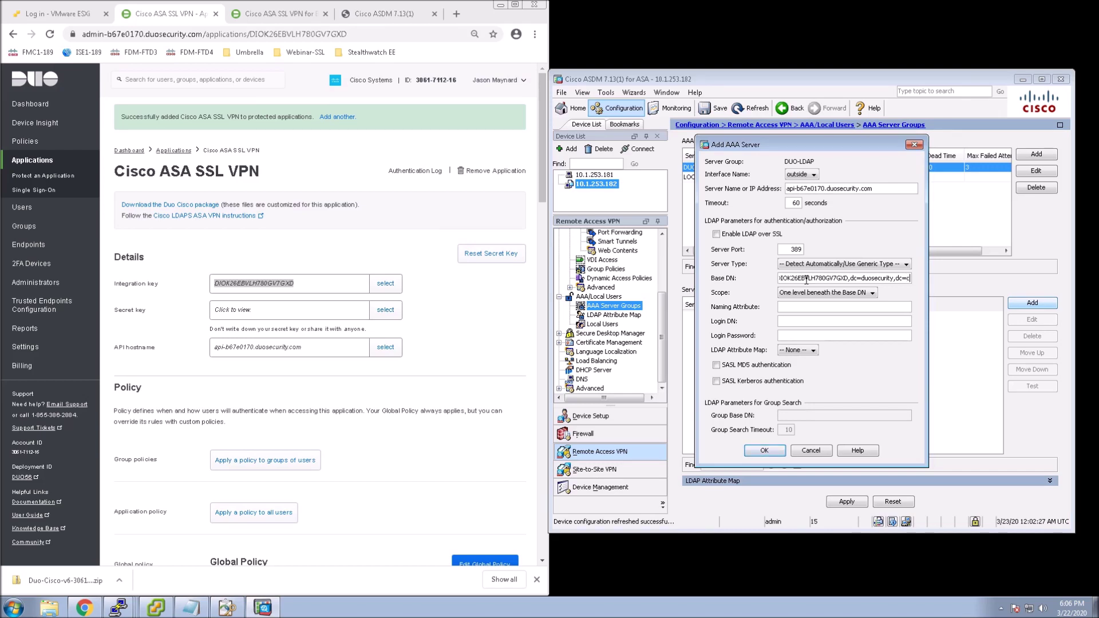
{"action": "type", "text": "om"}
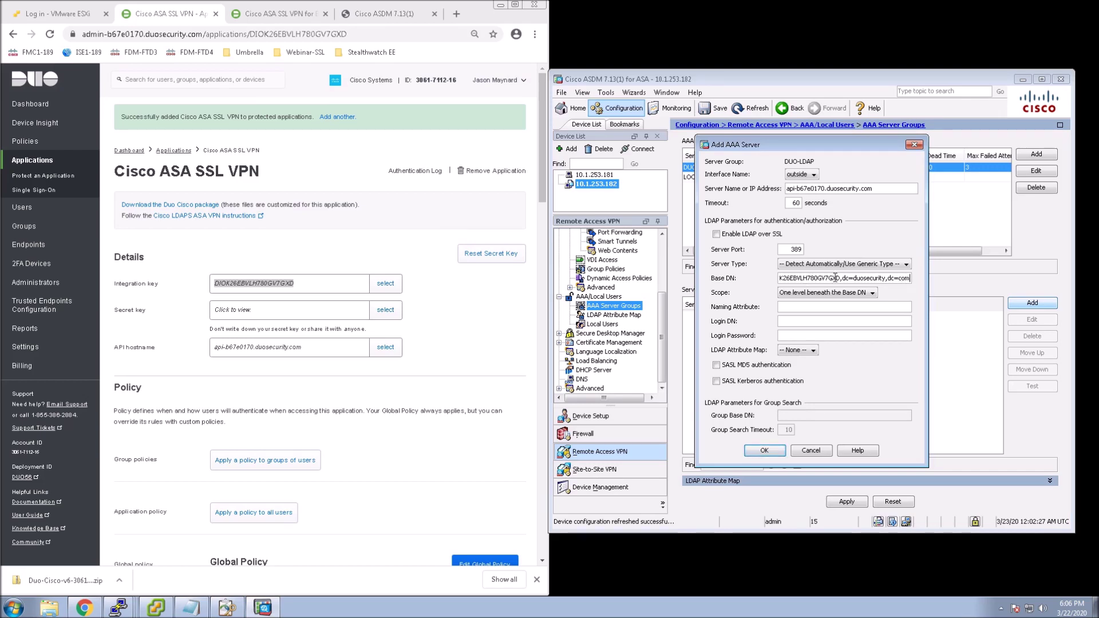
{"action": "key", "text": "ctrl+a"}
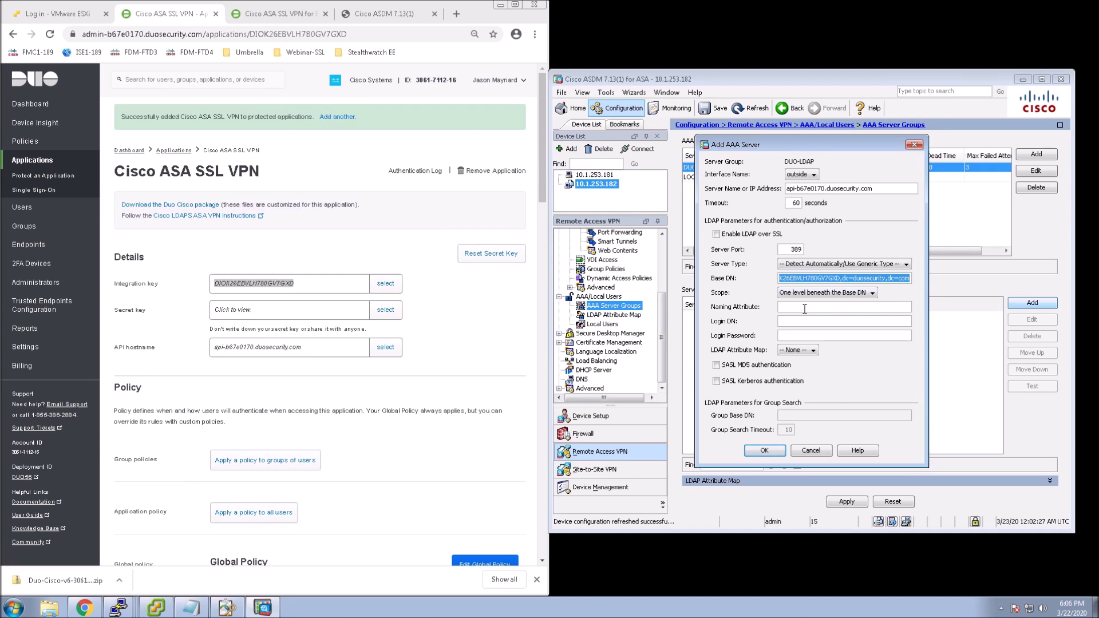
Use naming attribute cn, the Base DN as Login DN, enter the password, and confirm
{"action": "left_click", "coordinate": [804, 308]}
{"action": "type", "text": "cn"}
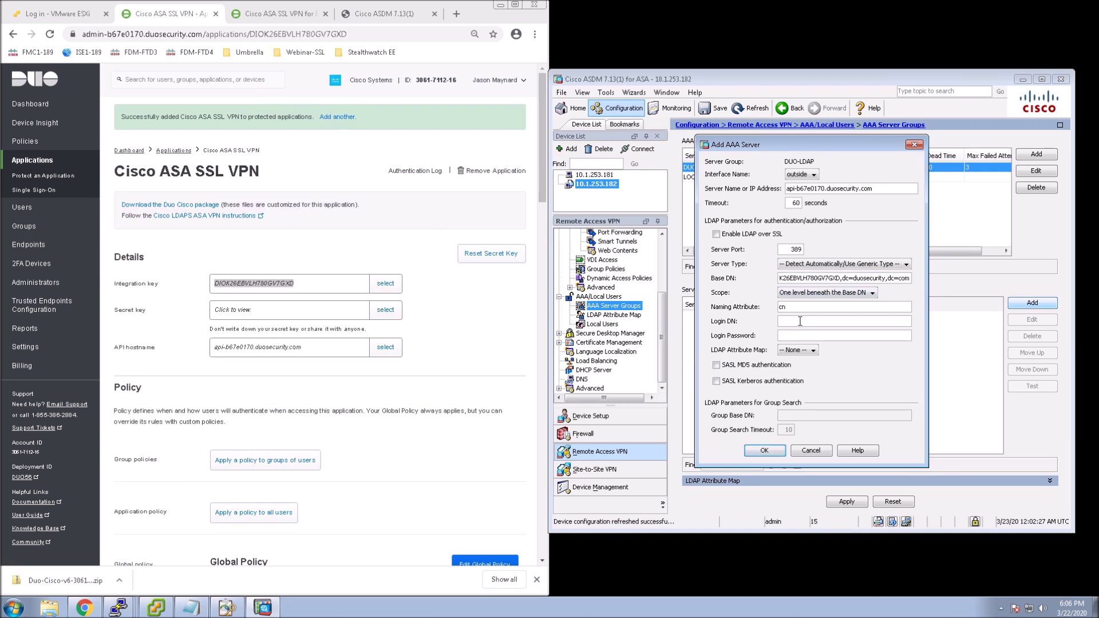
{"action": "left_click", "coordinate": [800, 321]}
{"action": "key", "text": "ctrl+v"}
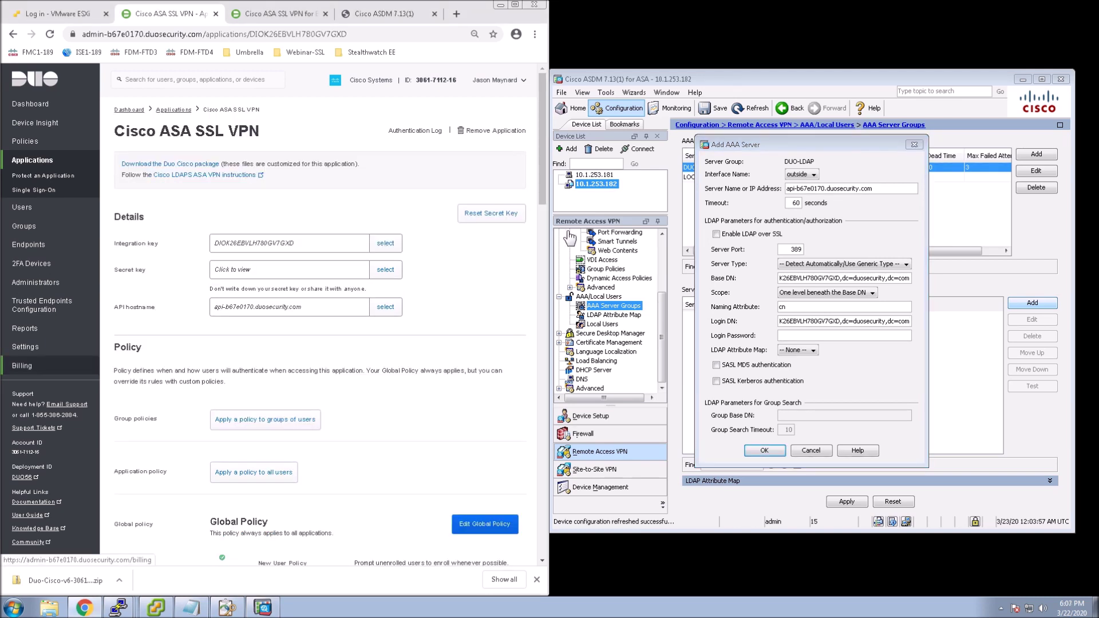
{"action": "left_click", "coordinate": [797, 336]}
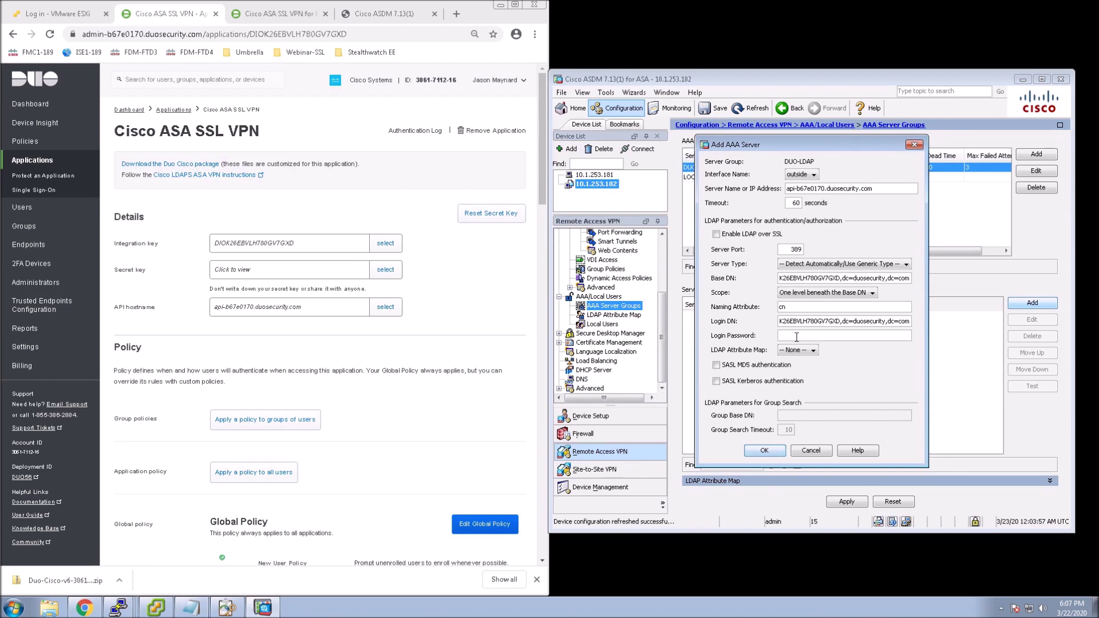
{"action": "key", "text": "ctrl+v"}
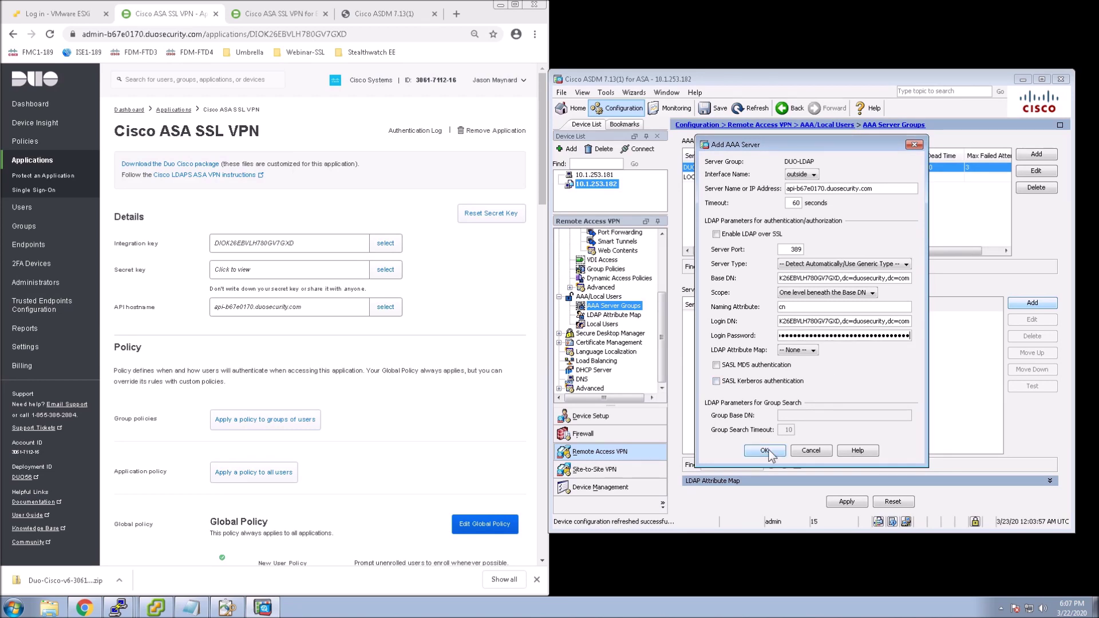
{"action": "left_click", "coordinate": [770, 453]}
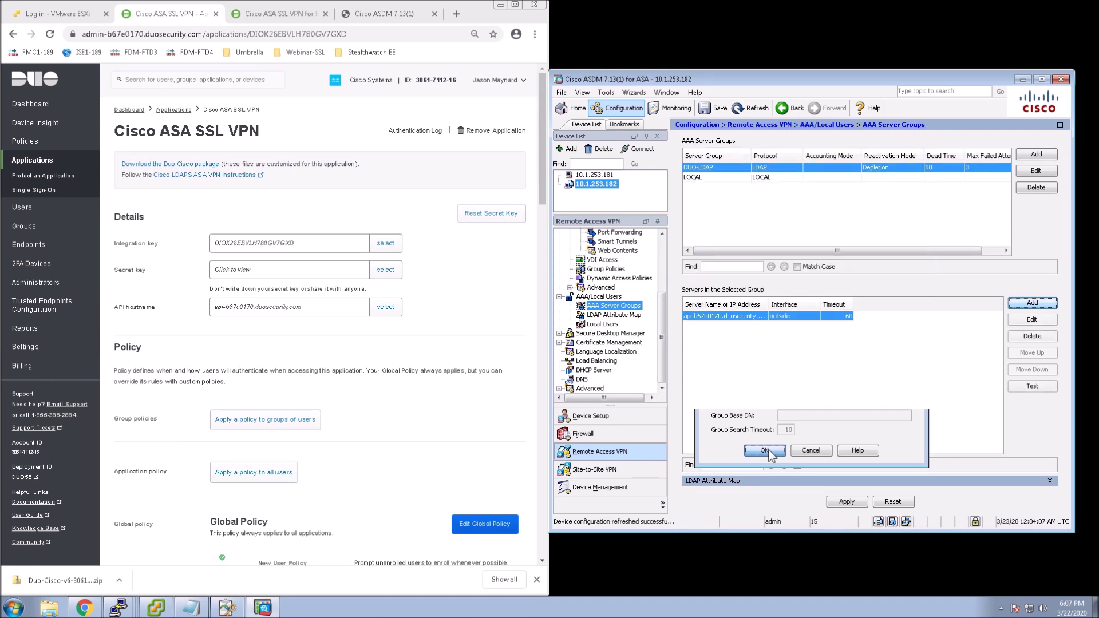
Apply the DUO-LDAP configuration and select the CLVPN clientless connection profile
{"action": "left_click", "coordinate": [845, 501]}
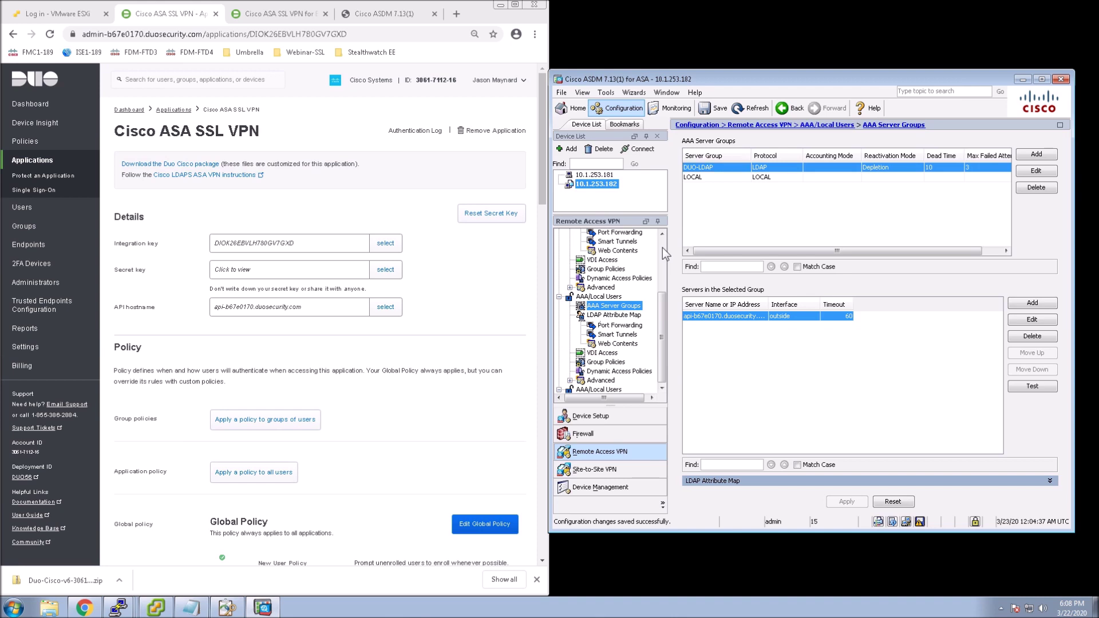
{"action": "scroll", "coordinate": [661, 247], "scroll_direction": "up", "scroll_amount": 4}
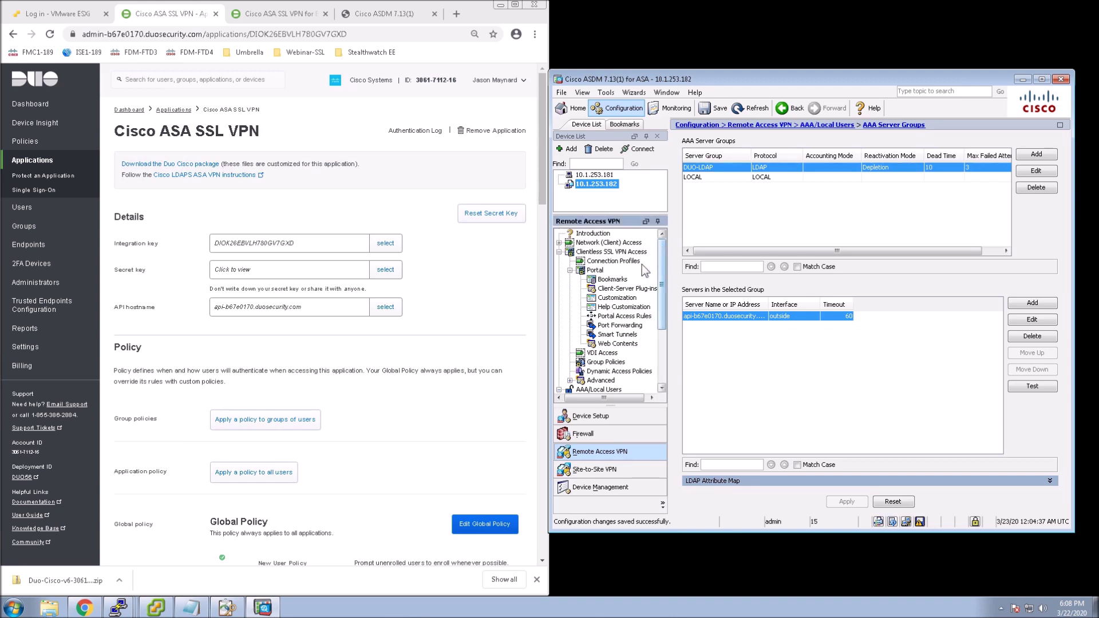
{"action": "left_click", "coordinate": [605, 263]}
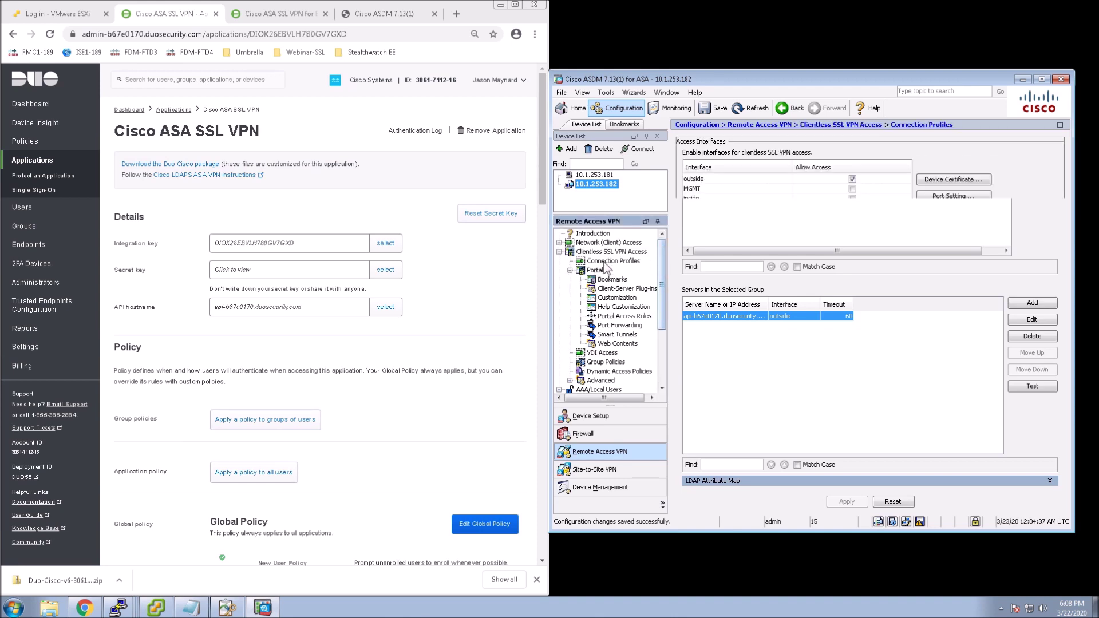
{"action": "left_click", "coordinate": [719, 423]}
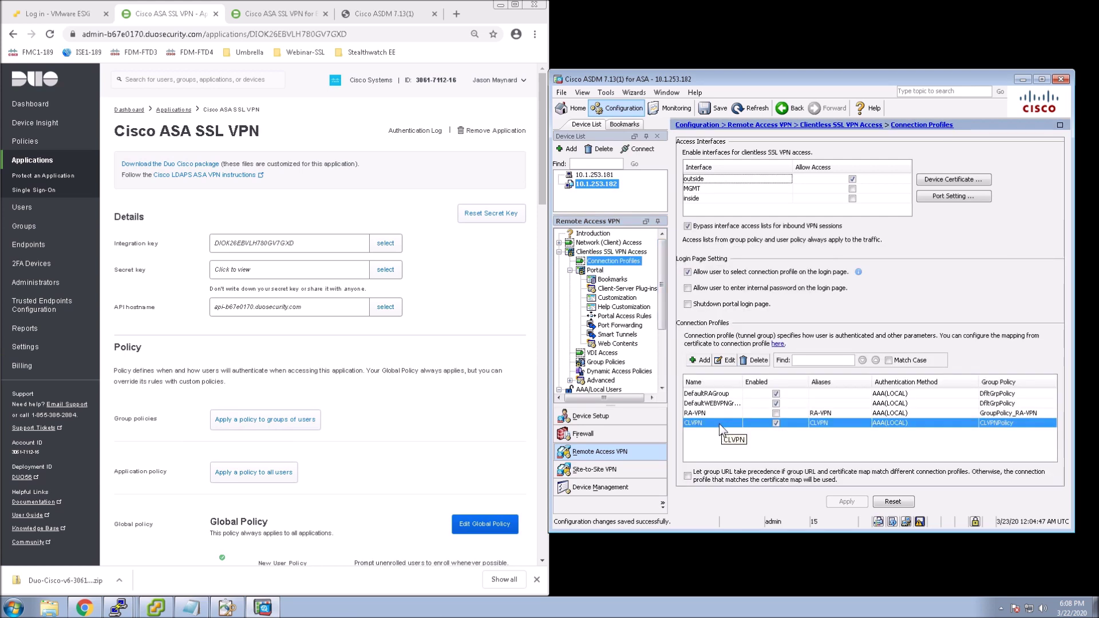
Give CLVPN DUO-LDAP secondary authentication using the primary username, and apply to the ASA
{"action": "left_click", "coordinate": [728, 365]}
{"action": "left_click", "coordinate": [814, 117]}
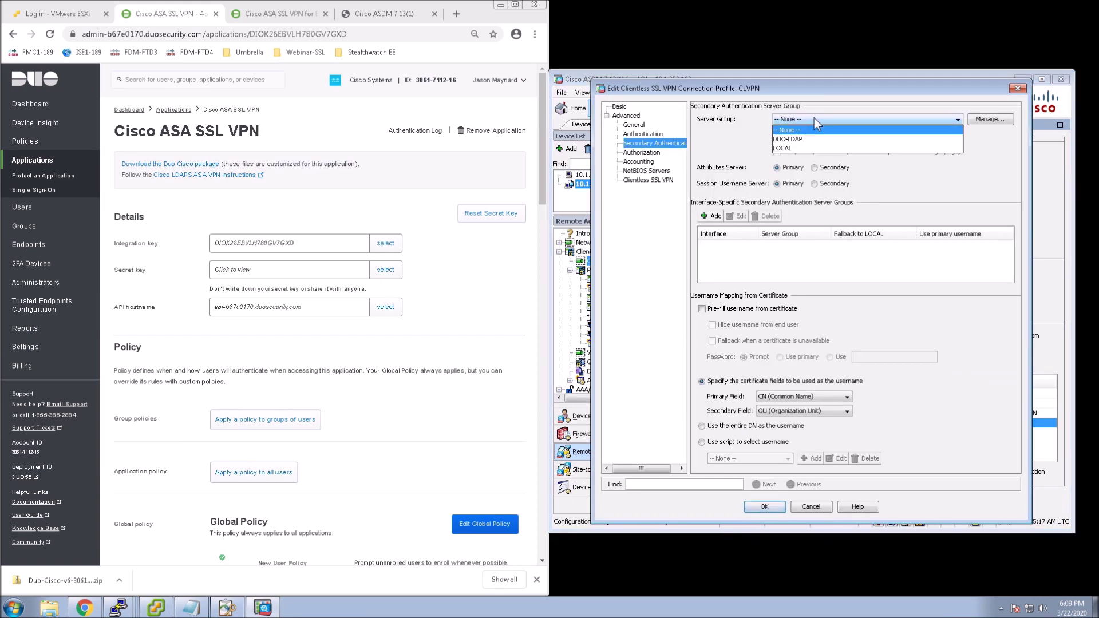
{"action": "left_click", "coordinate": [789, 139]}
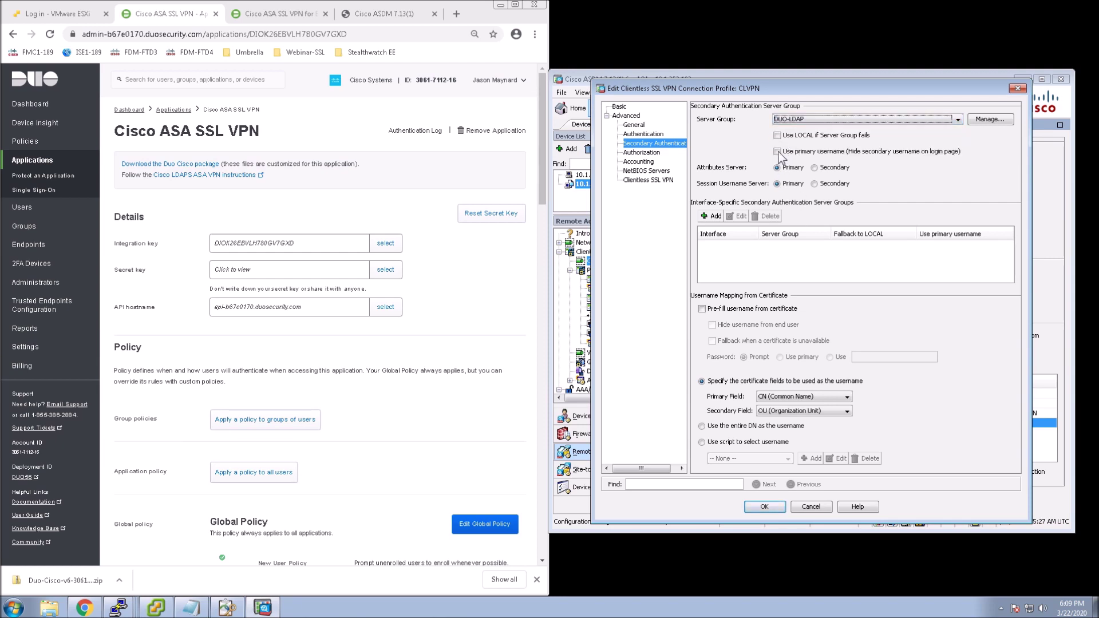
{"action": "left_click", "coordinate": [777, 152]}
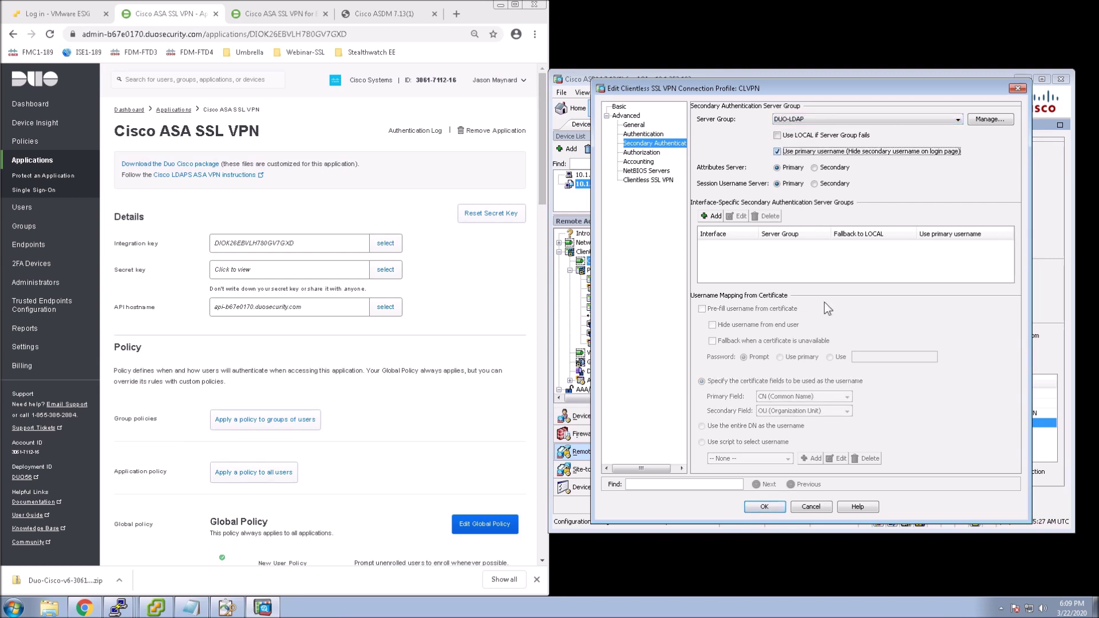
{"action": "left_click", "coordinate": [764, 507]}
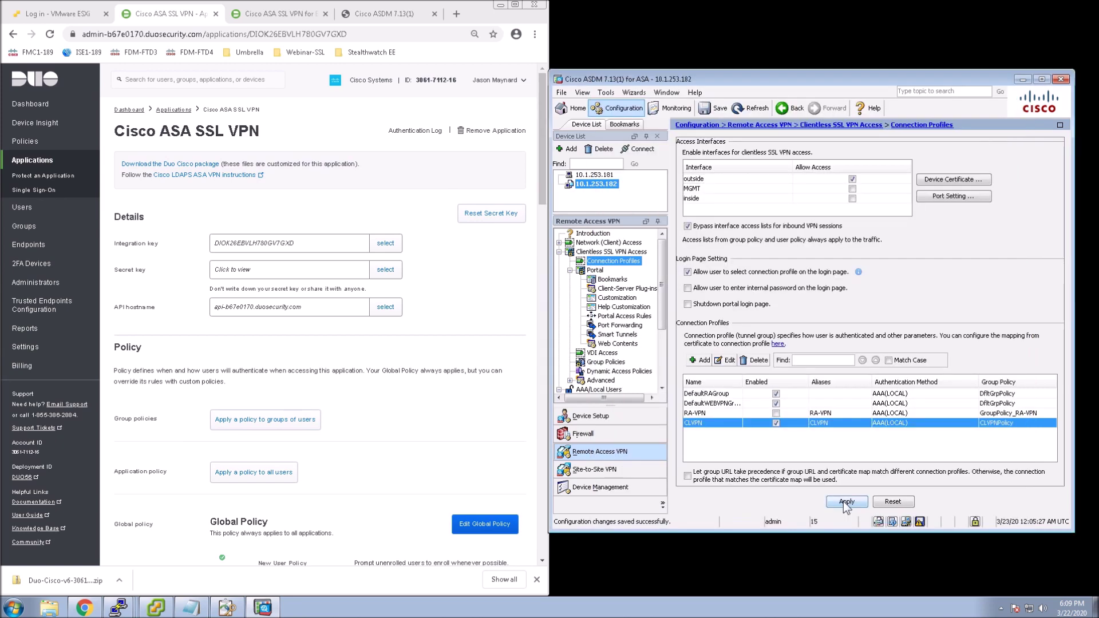
{"action": "left_click", "coordinate": [845, 501]}
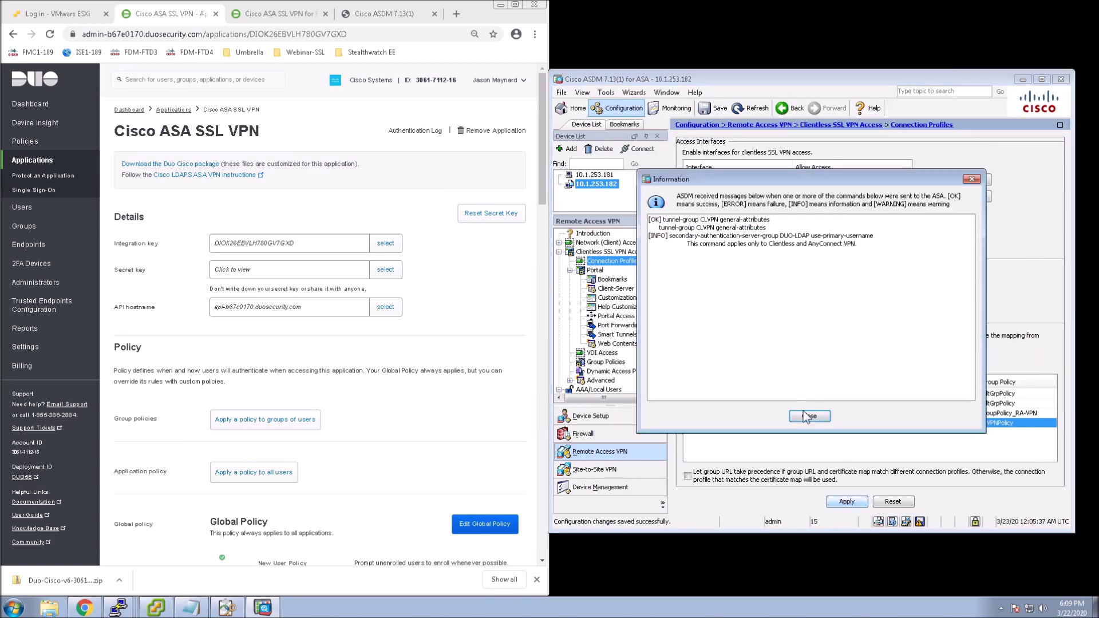
{"action": "left_click", "coordinate": [806, 416]}
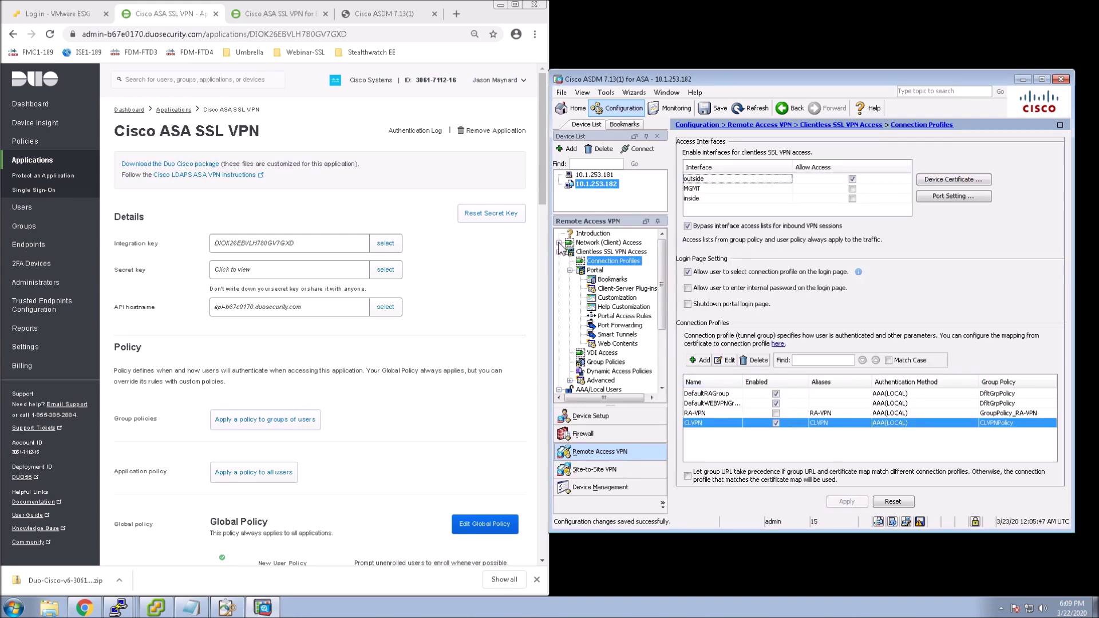
Add AnyConnect client profile AC-PROFILE (disk0:/ac-profile.xml) assigned to GroupPolicy_RA-VPN
{"action": "left_click", "coordinate": [559, 242]}
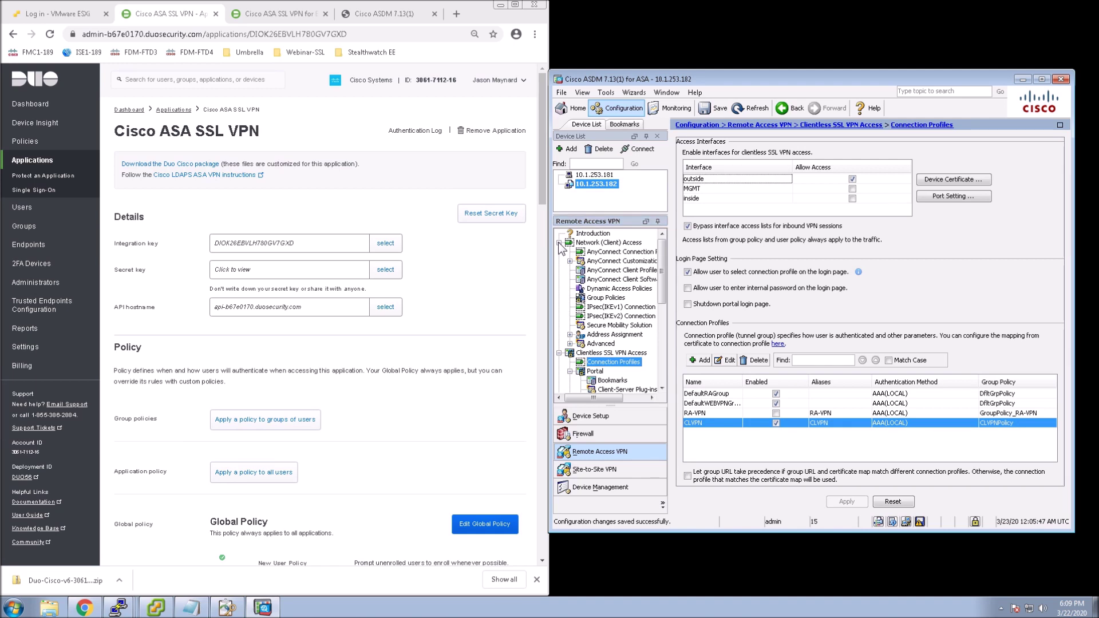
{"action": "left_click", "coordinate": [619, 270]}
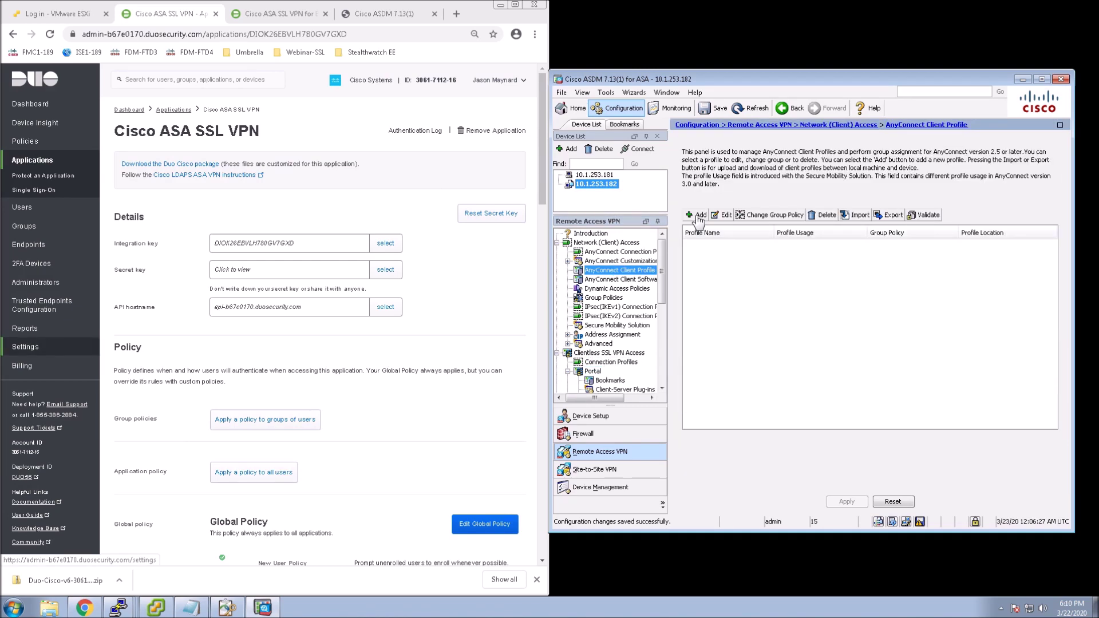
{"action": "left_click", "coordinate": [697, 216]}
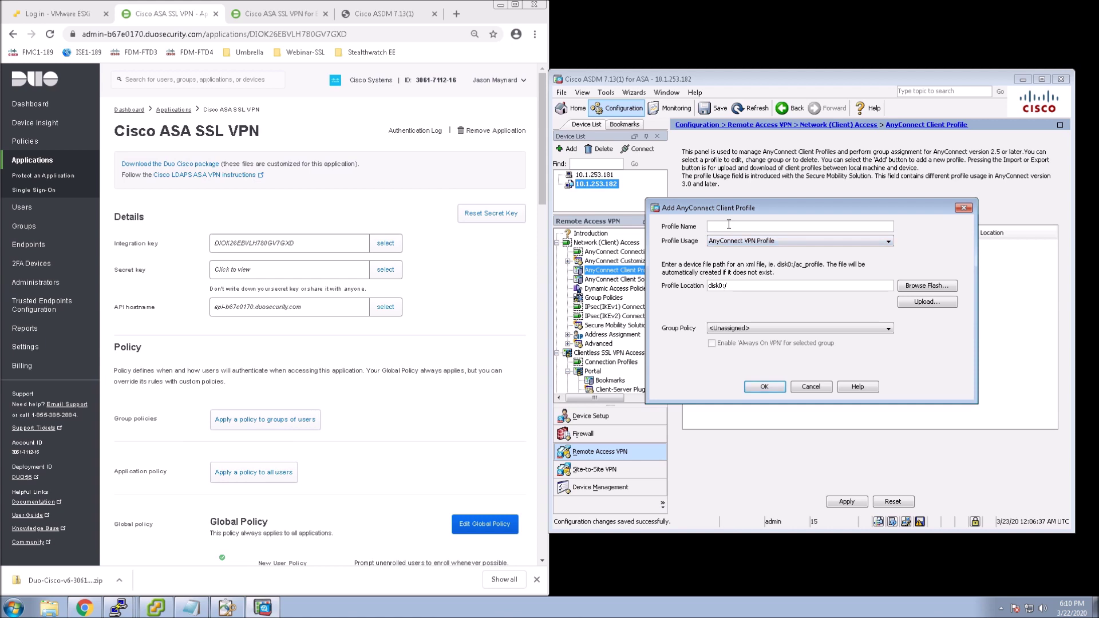
{"action": "type", "text": "AC-PROFILE"}
{"action": "left_click", "coordinate": [782, 327]}
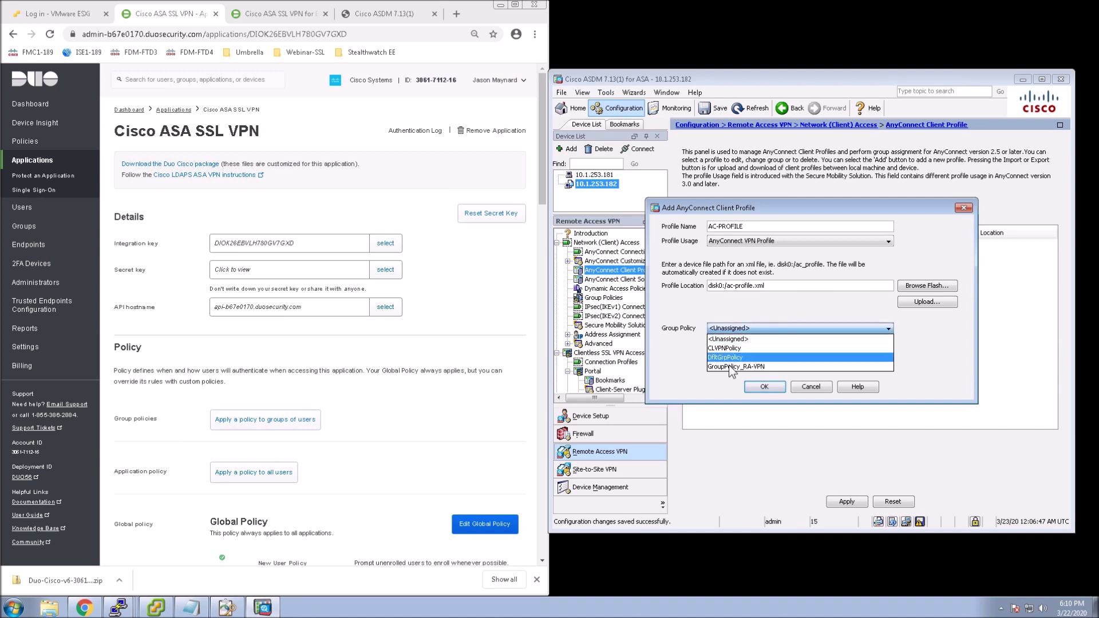
{"action": "left_click", "coordinate": [735, 366]}
{"action": "left_click", "coordinate": [764, 386]}
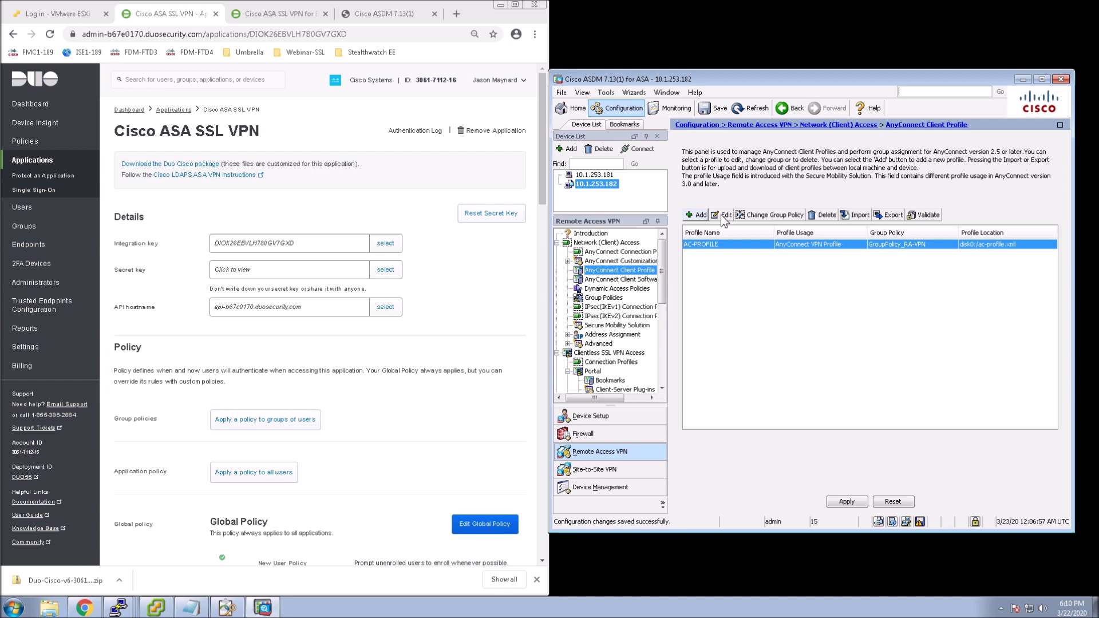
{"action": "left_click", "coordinate": [724, 215]}
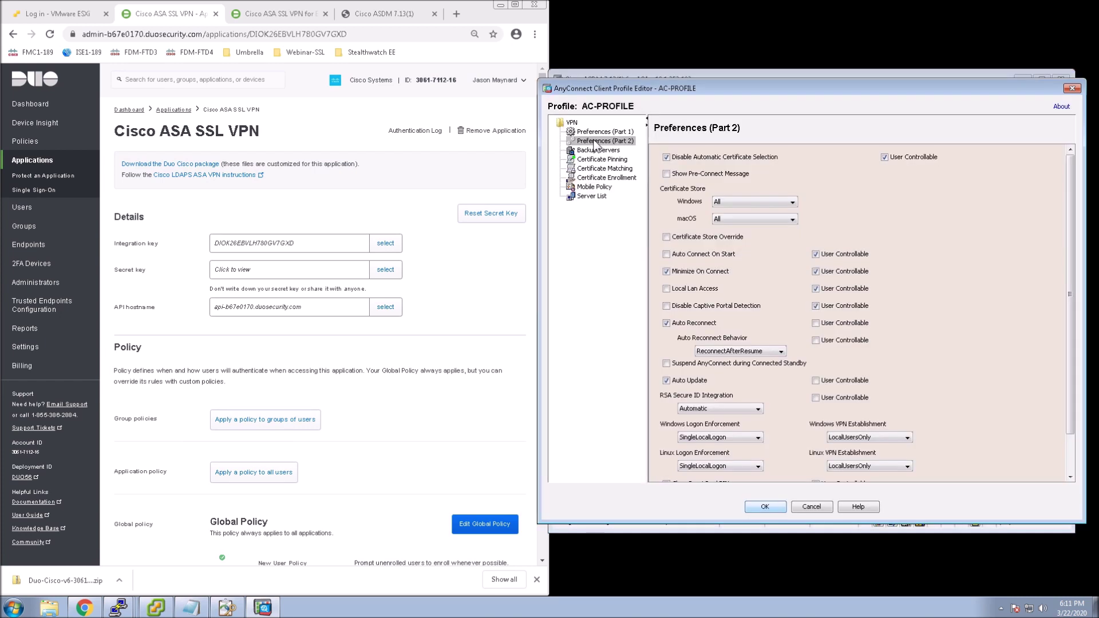
Change AC-PROFILE's Authentication Timeout from 30 to 60, upload it, and go to Connection Profiles
{"action": "left_click", "coordinate": [1070, 466]}
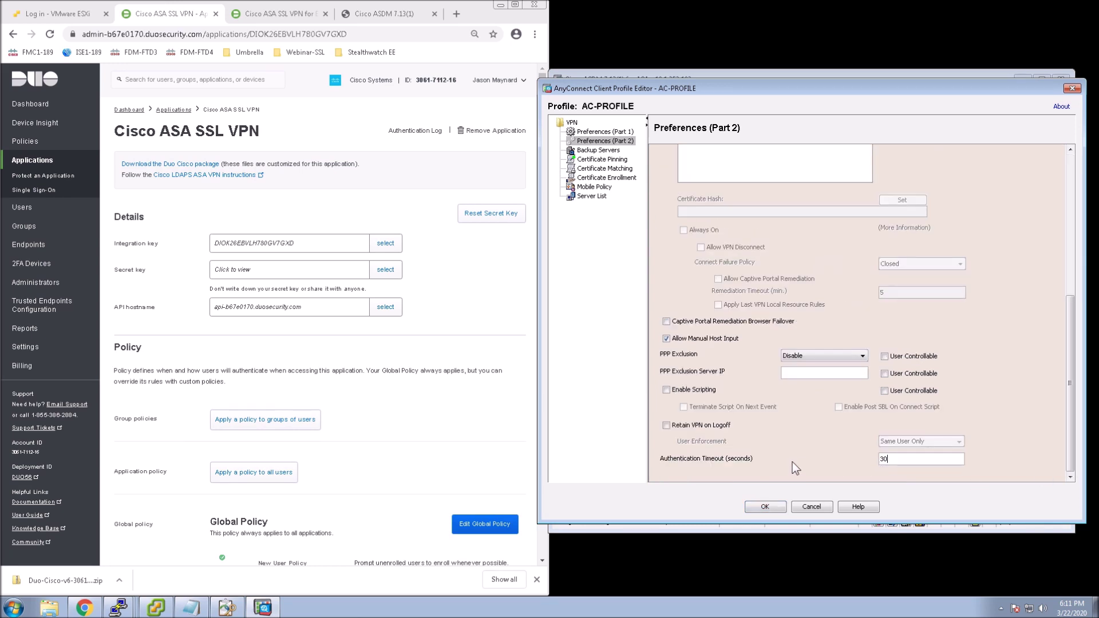
{"action": "key", "text": "ctrl+a"}
{"action": "type", "text": "60"}
{"action": "left_click", "coordinate": [765, 507]}
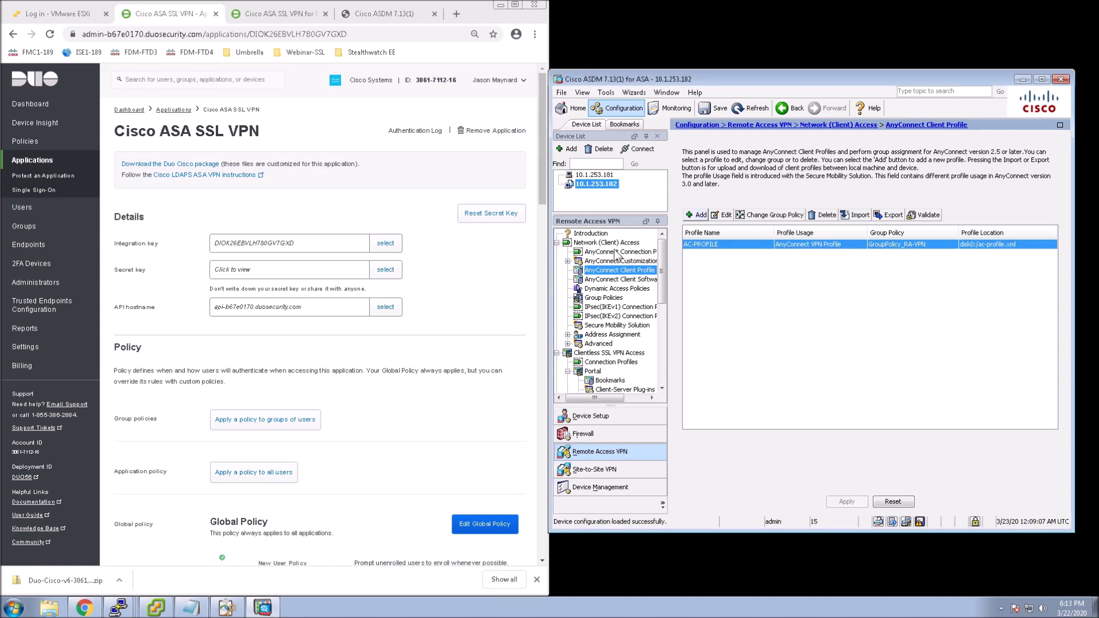
{"action": "left_click", "coordinate": [616, 252]}
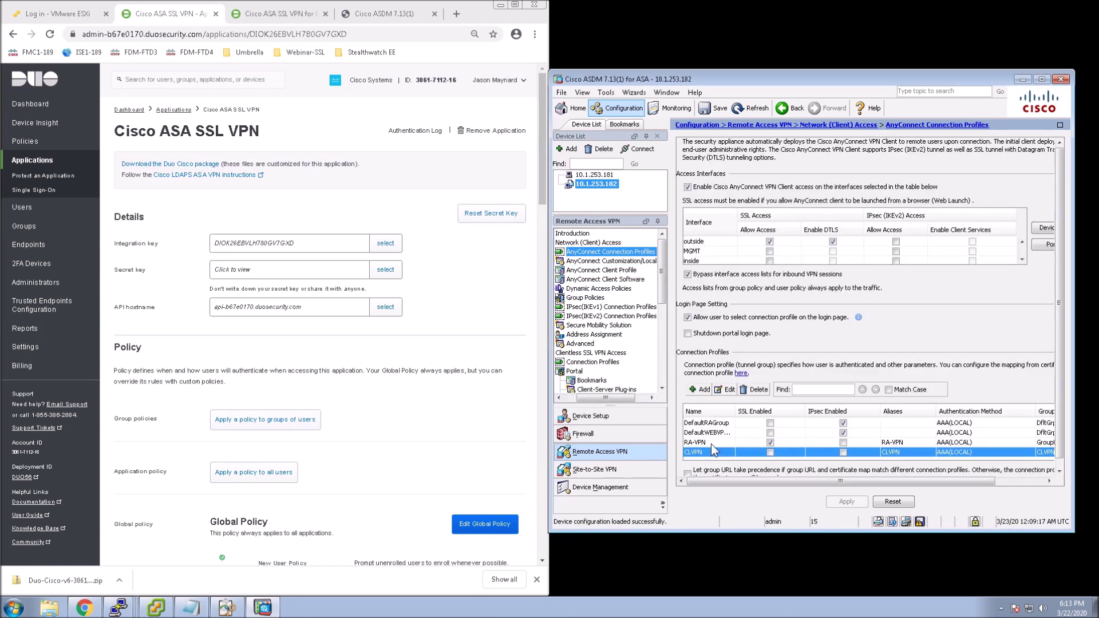
Set RA-VPN's secondary authentication server group to DUO-LDAP with the primary username, then apply
{"action": "left_click", "coordinate": [711, 443]}
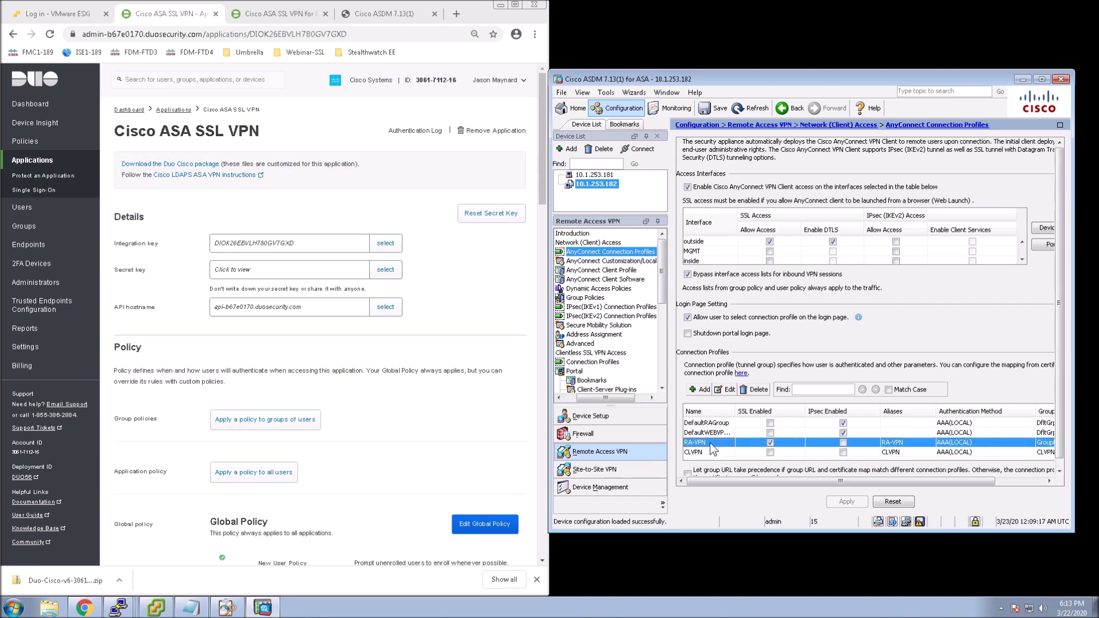
{"action": "left_click", "coordinate": [727, 390]}
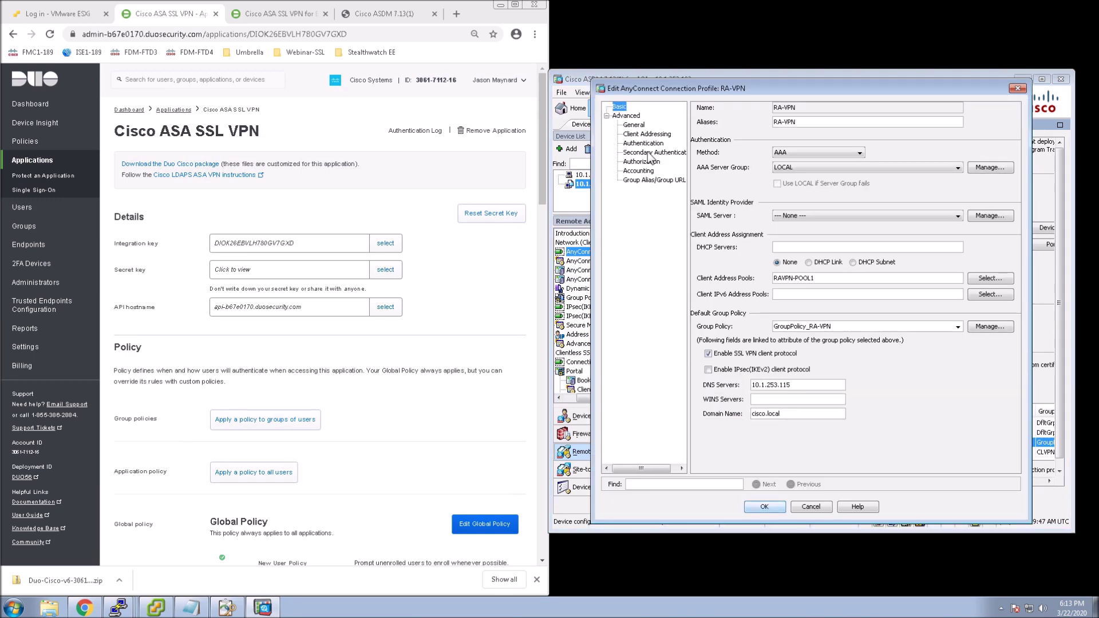
{"action": "left_click", "coordinate": [650, 153]}
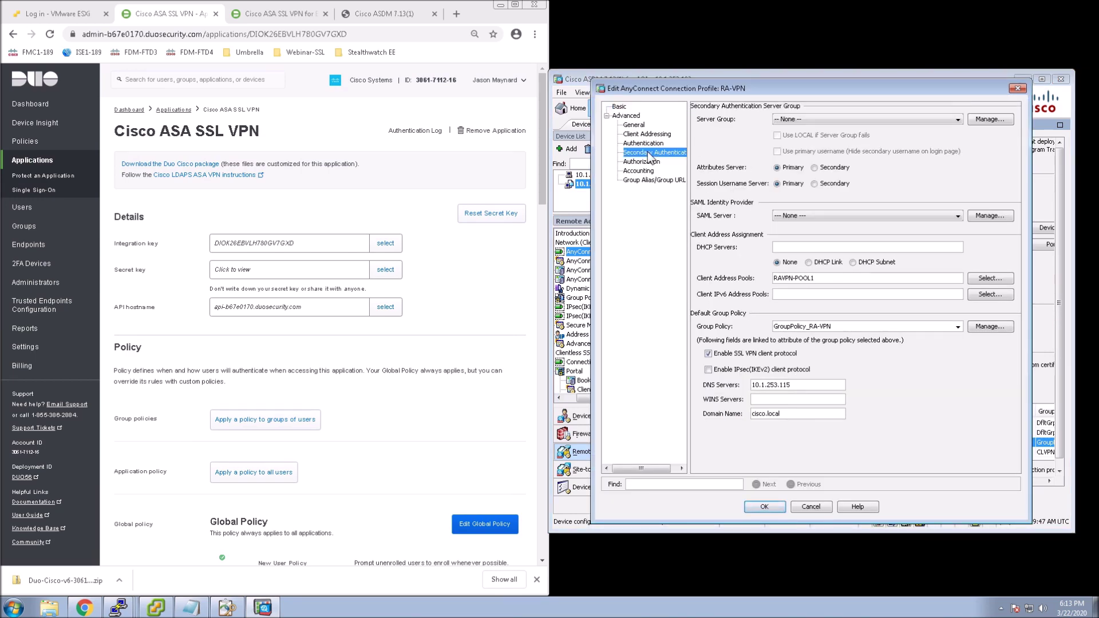
{"action": "left_click", "coordinate": [843, 122]}
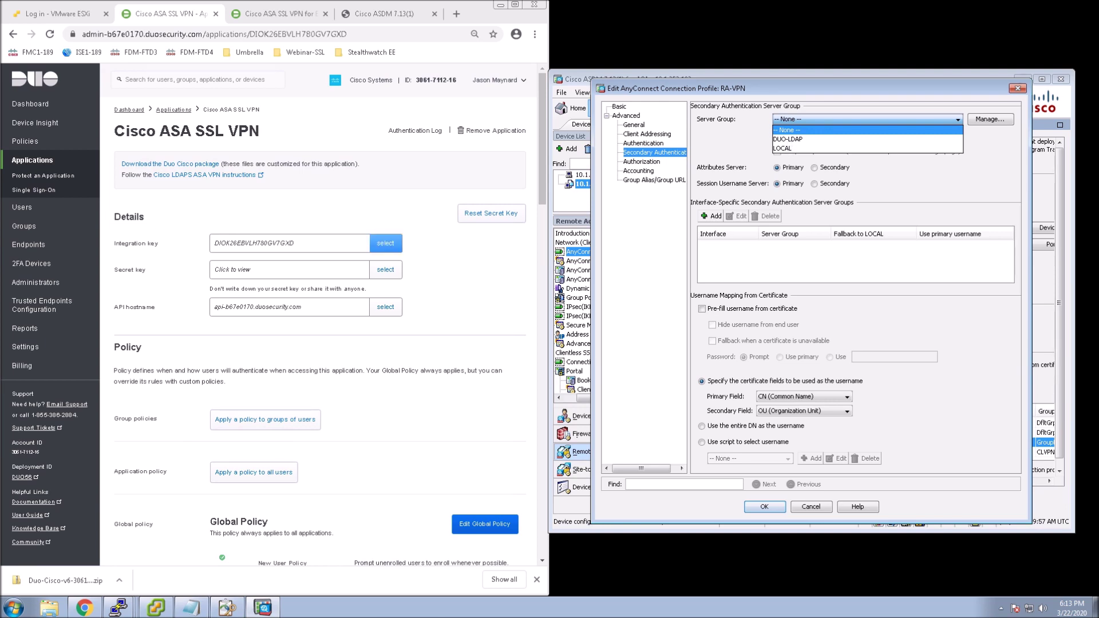
{"action": "left_click", "coordinate": [785, 140]}
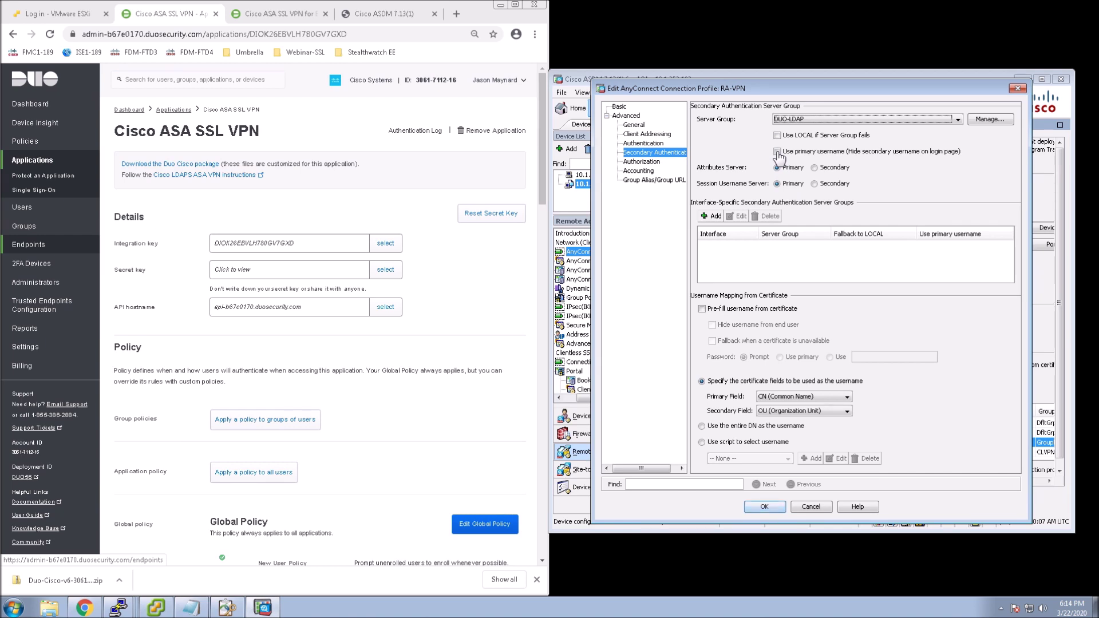
{"action": "left_click", "coordinate": [777, 152]}
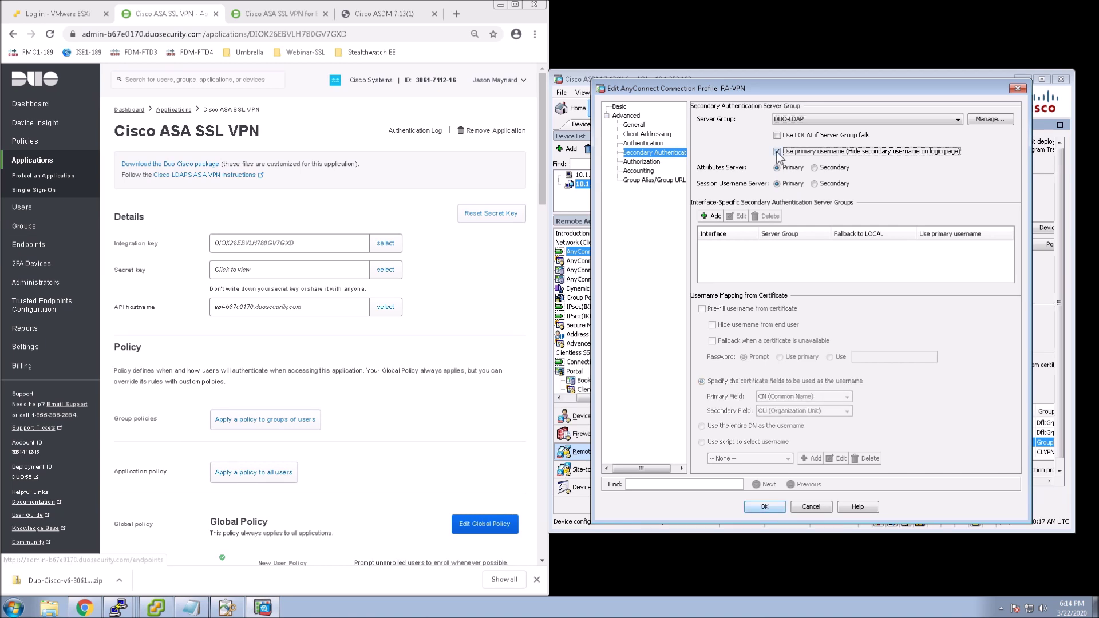
{"action": "left_click", "coordinate": [765, 507]}
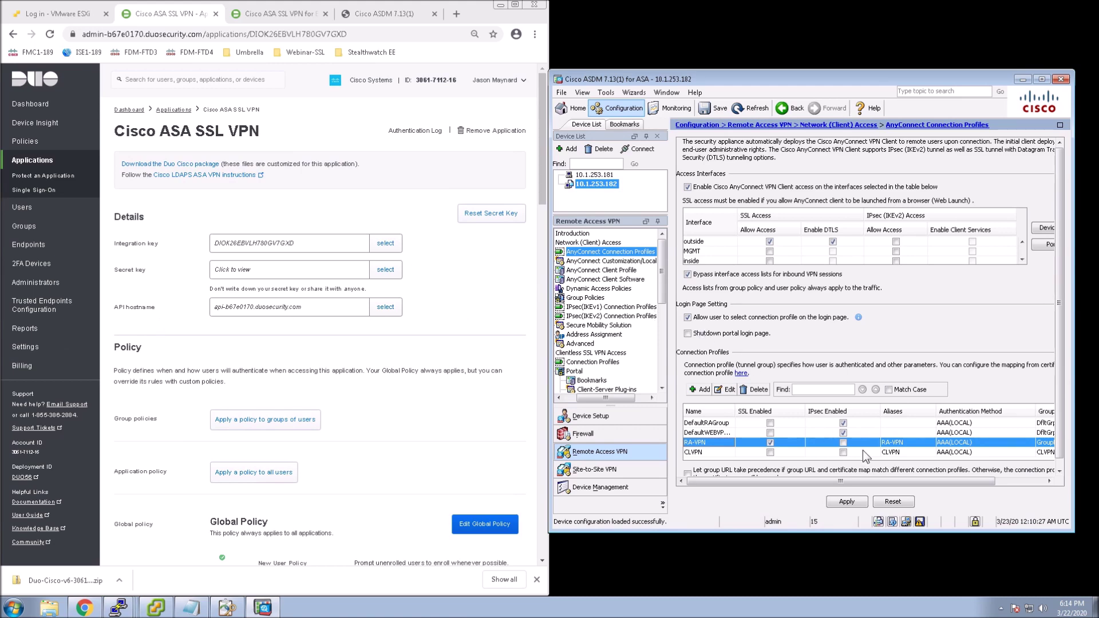
{"action": "left_click", "coordinate": [861, 451]}
{"action": "left_click", "coordinate": [841, 502]}
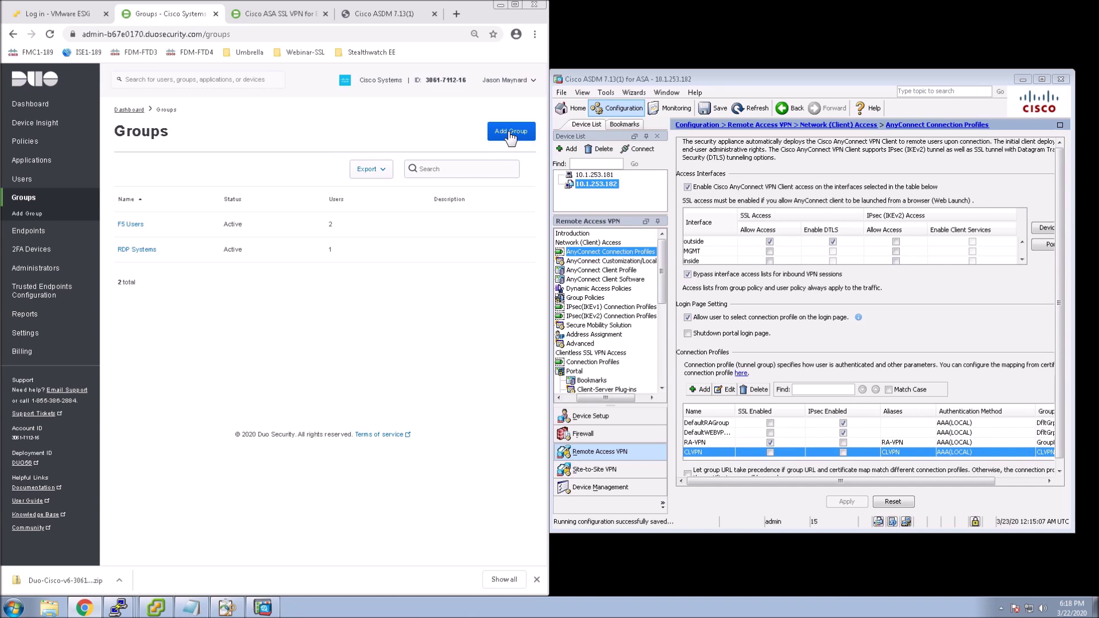
Add a new Duo group named 'ASA VPN' from the Add Group form
{"action": "left_click", "coordinate": [509, 134]}
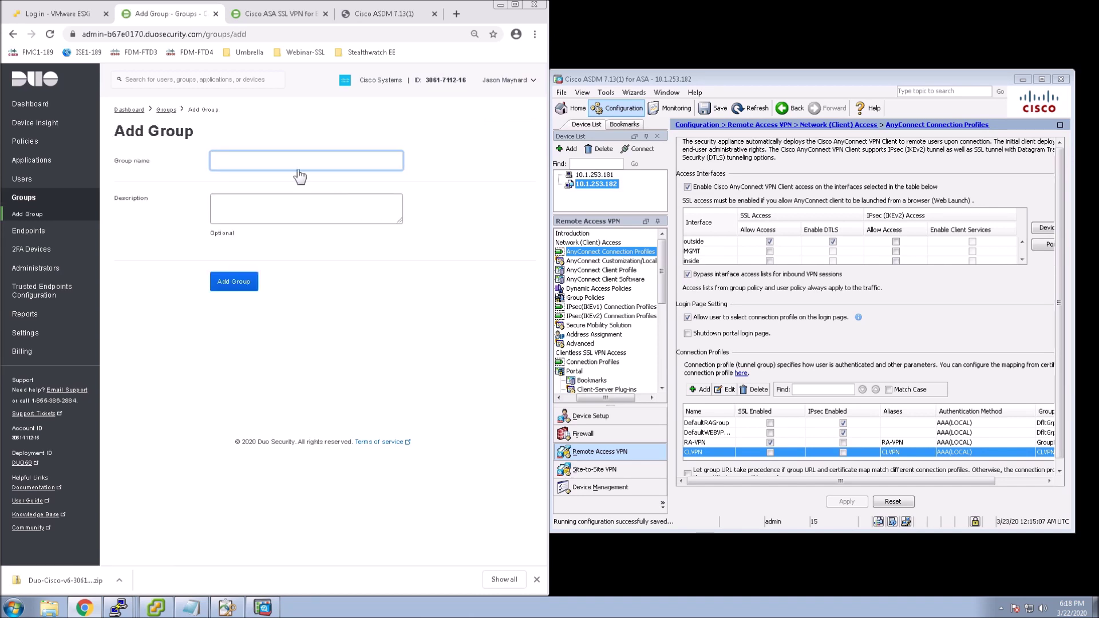
{"action": "left_click", "coordinate": [266, 160]}
{"action": "type", "text": "A"}
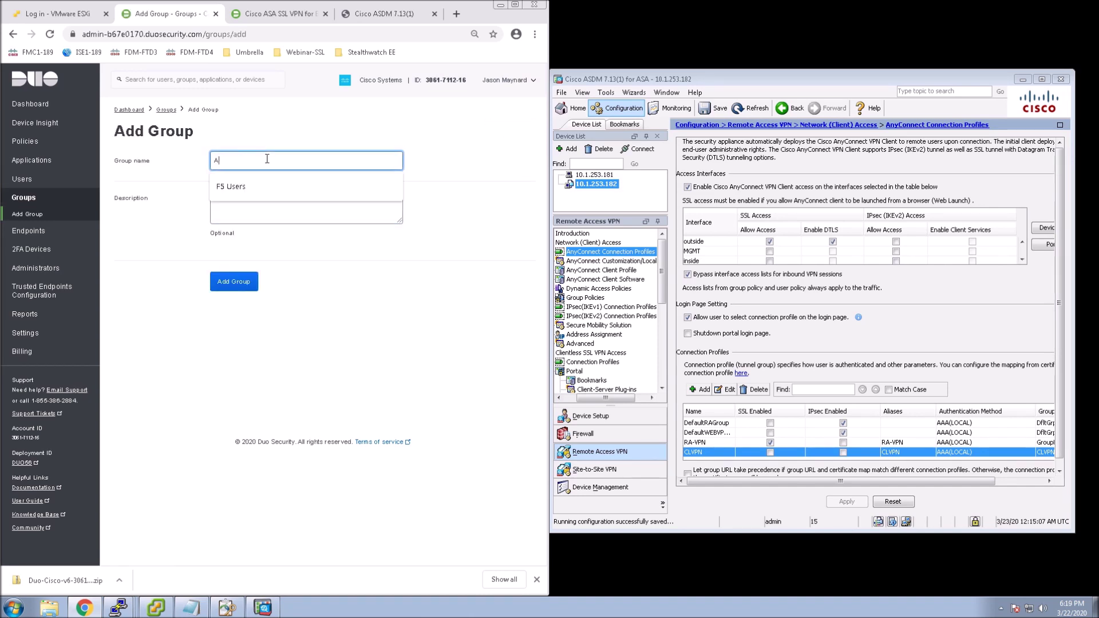
{"action": "type", "text": "SA VPN"}
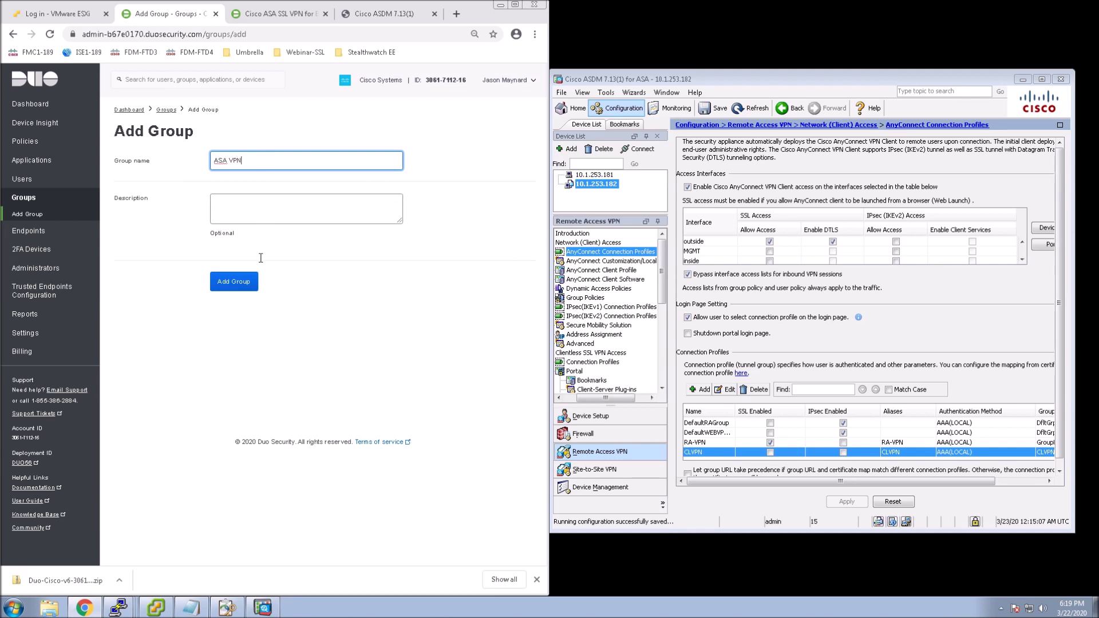
{"action": "left_click", "coordinate": [229, 282]}
{"action": "left_click", "coordinate": [229, 282]}
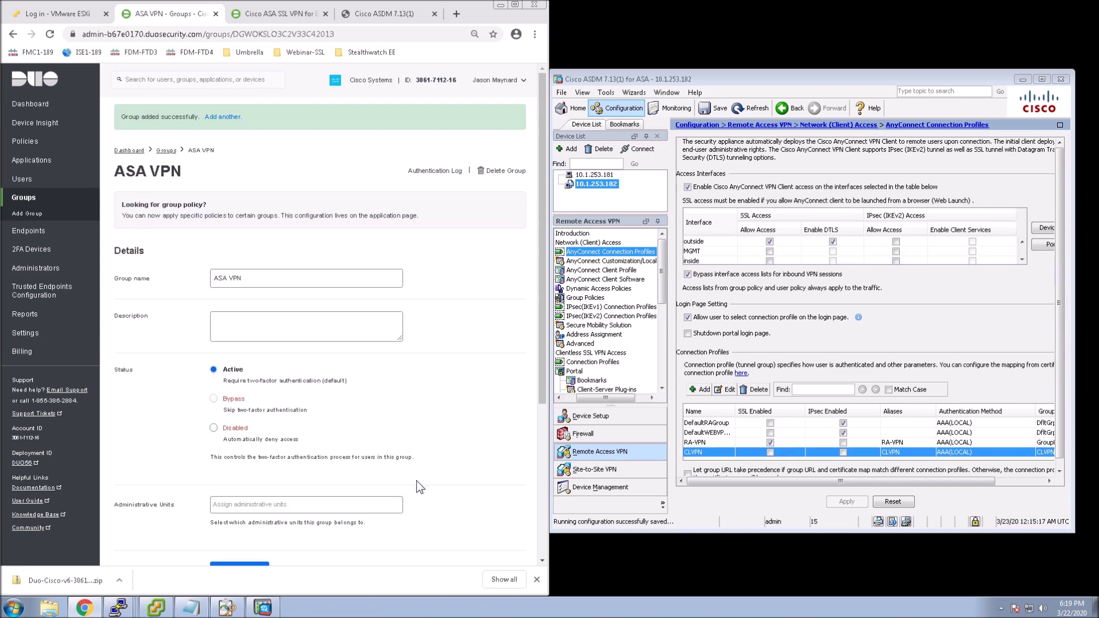
{"action": "scroll", "coordinate": [534, 543], "scroll_direction": "down", "scroll_amount": 4}
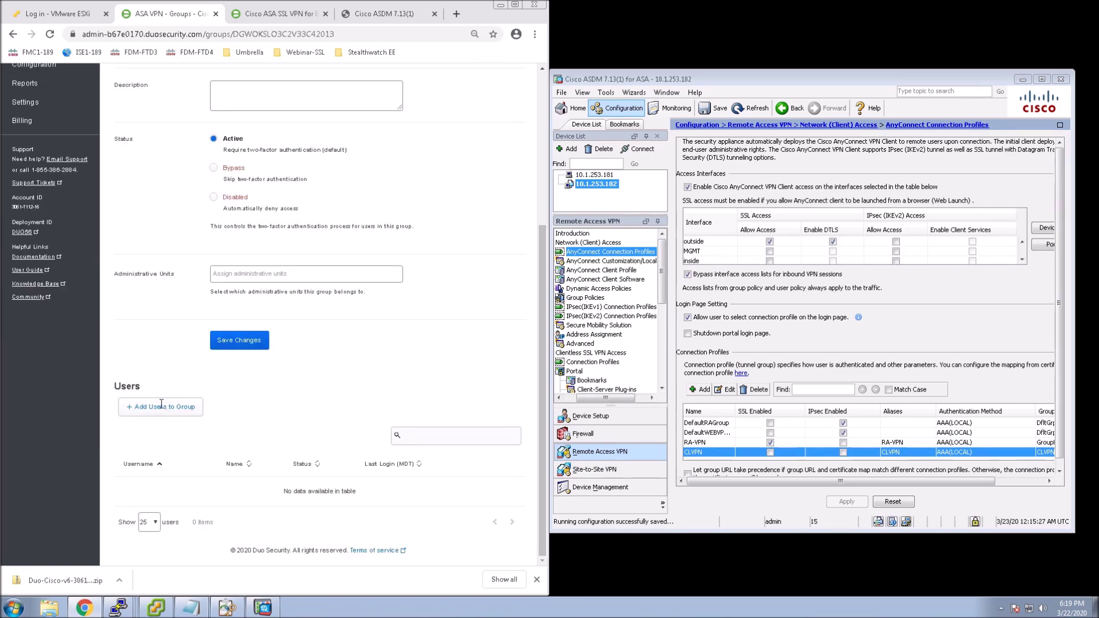
Add sales1 as a member of ASA VPN, save the group, and go to Applications
{"action": "left_click", "coordinate": [162, 408]}
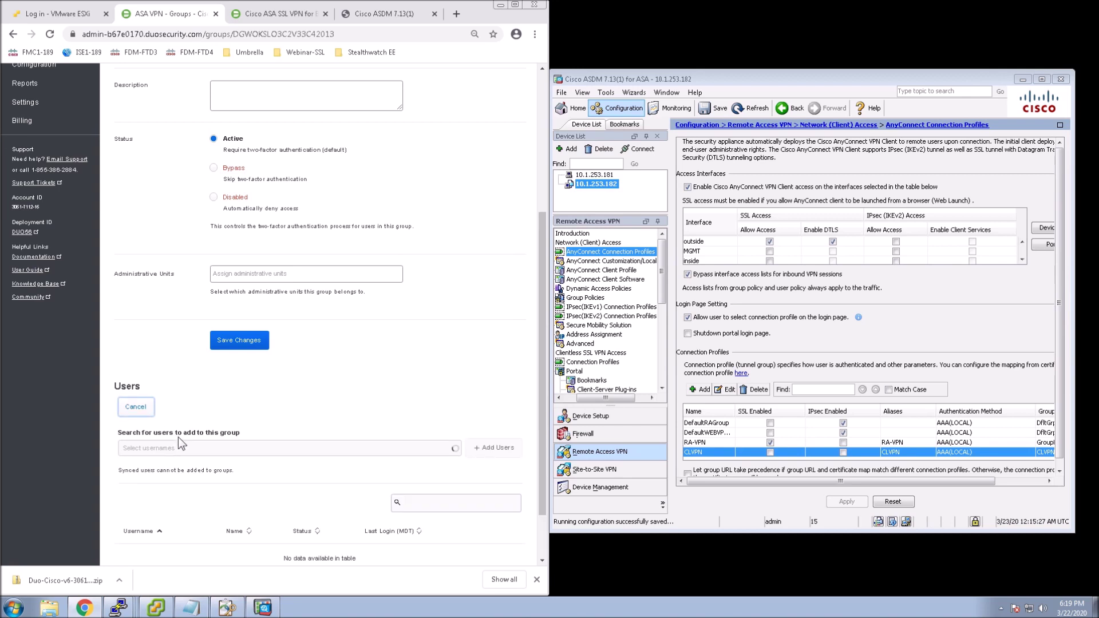
{"action": "left_click", "coordinate": [161, 447]}
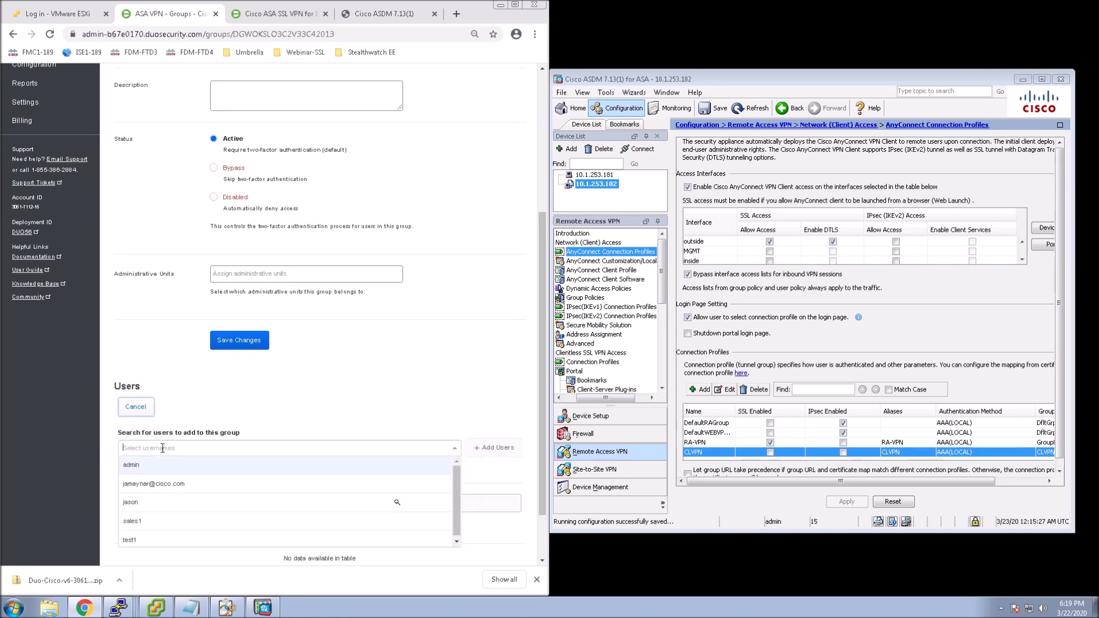
{"action": "type", "text": "sa"}
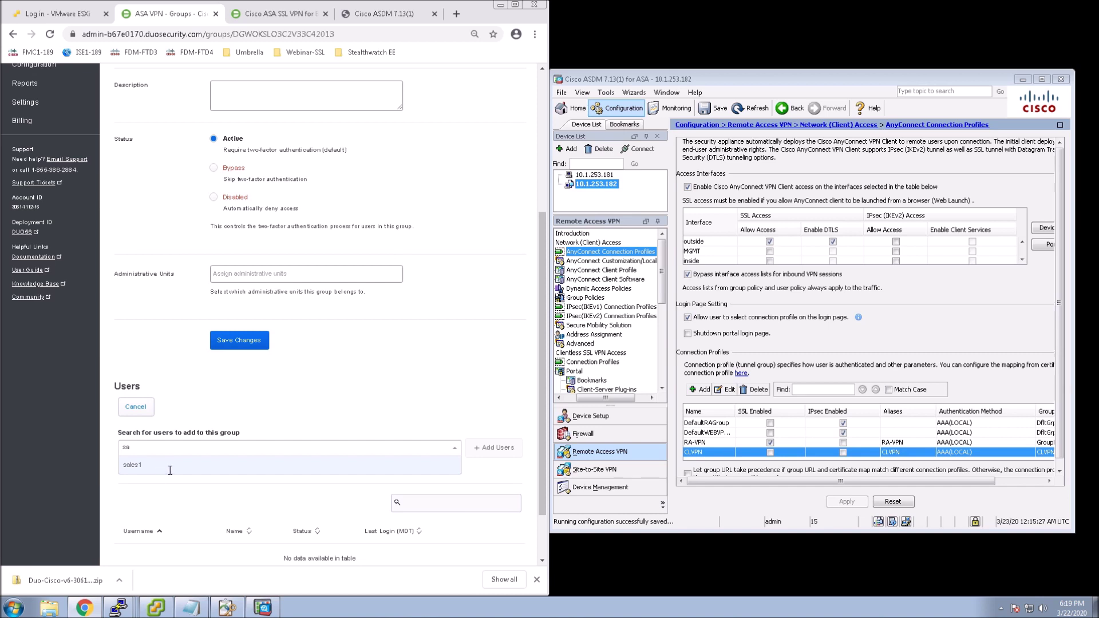
{"action": "left_click", "coordinate": [132, 461]}
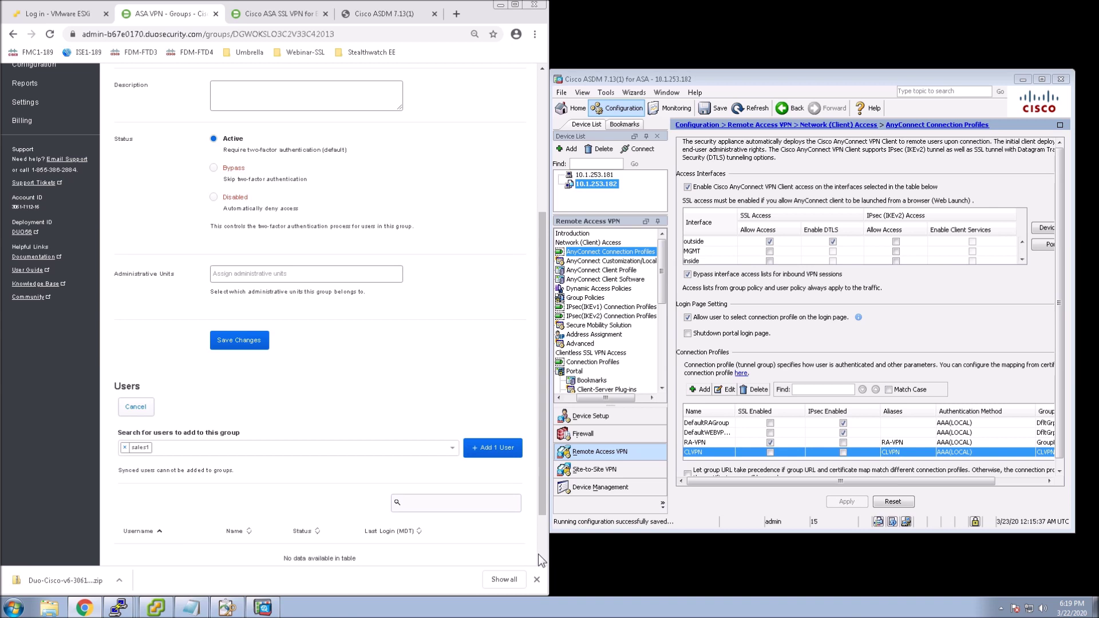
{"action": "scroll", "coordinate": [538, 554], "scroll_direction": "down", "scroll_amount": 2}
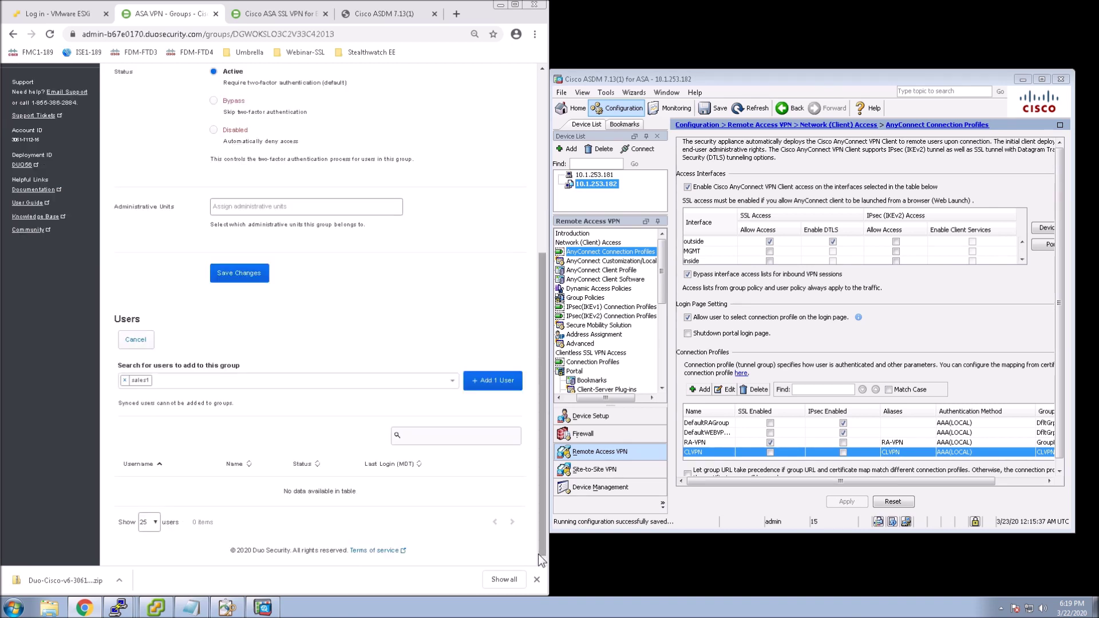
{"action": "left_click", "coordinate": [247, 279]}
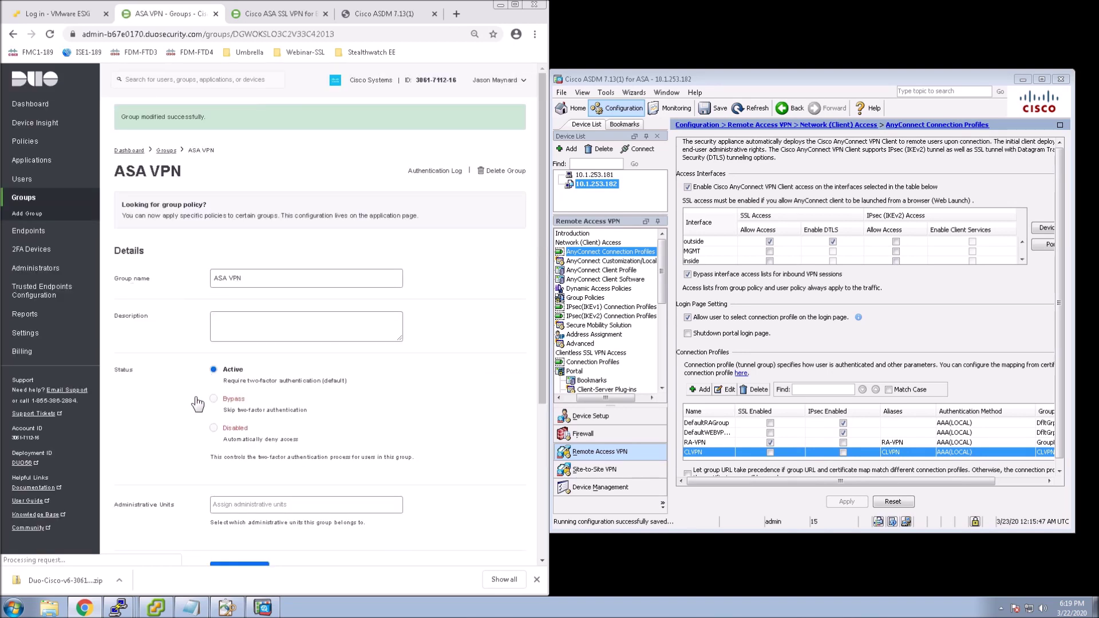
{"action": "left_click", "coordinate": [38, 163]}
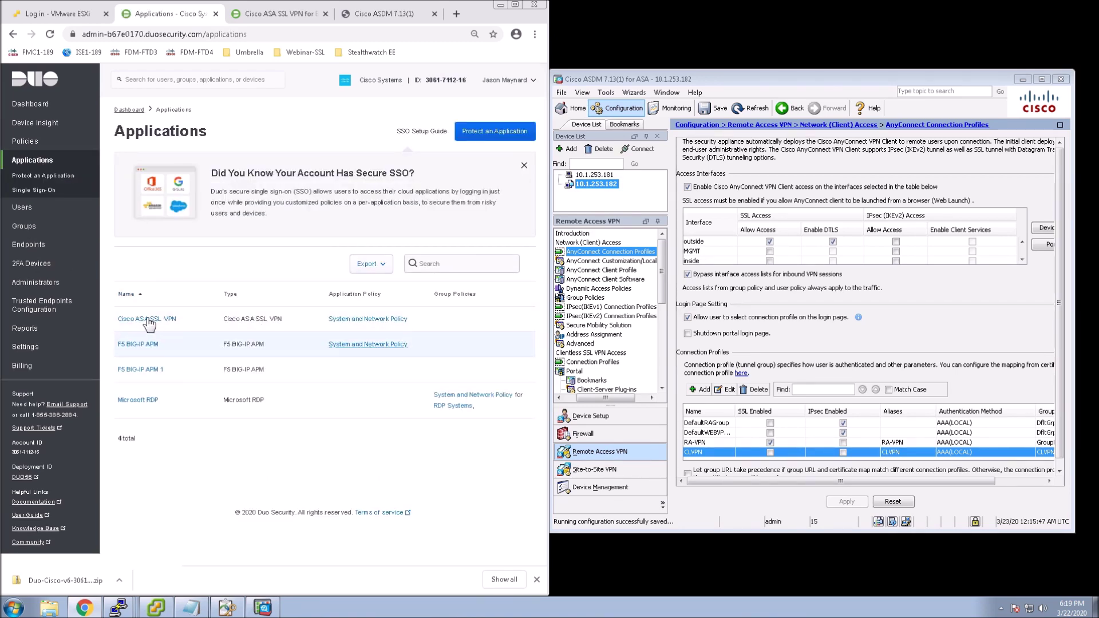
Unassign the System and Network Policy from Cisco ASA SSL VPN and start a group policy
{"action": "left_click", "coordinate": [147, 320]}
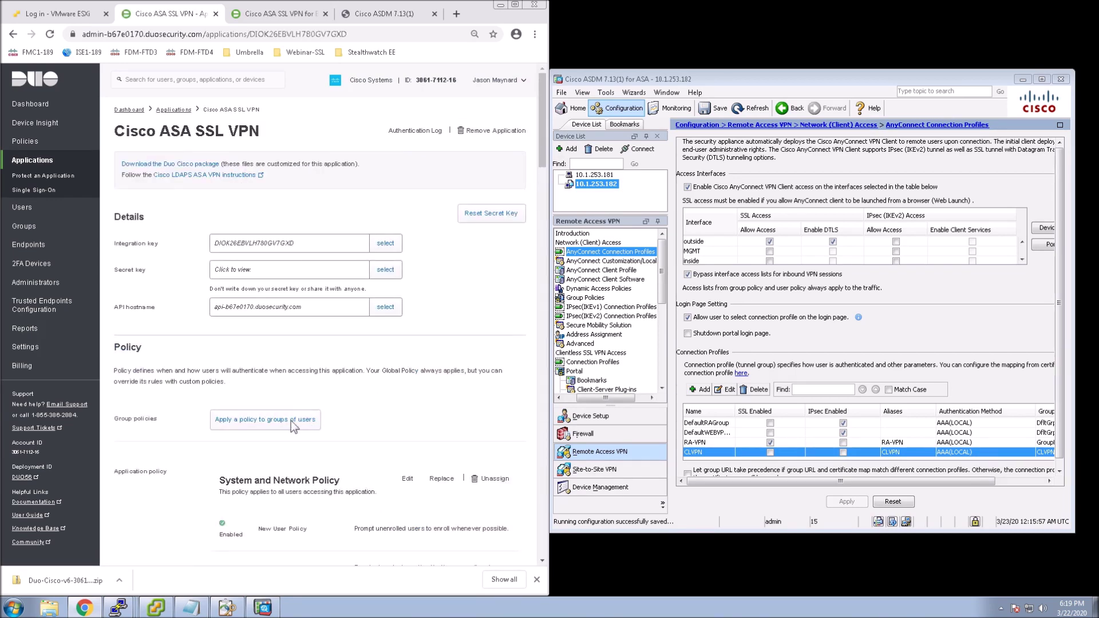
{"action": "left_click", "coordinate": [263, 422]}
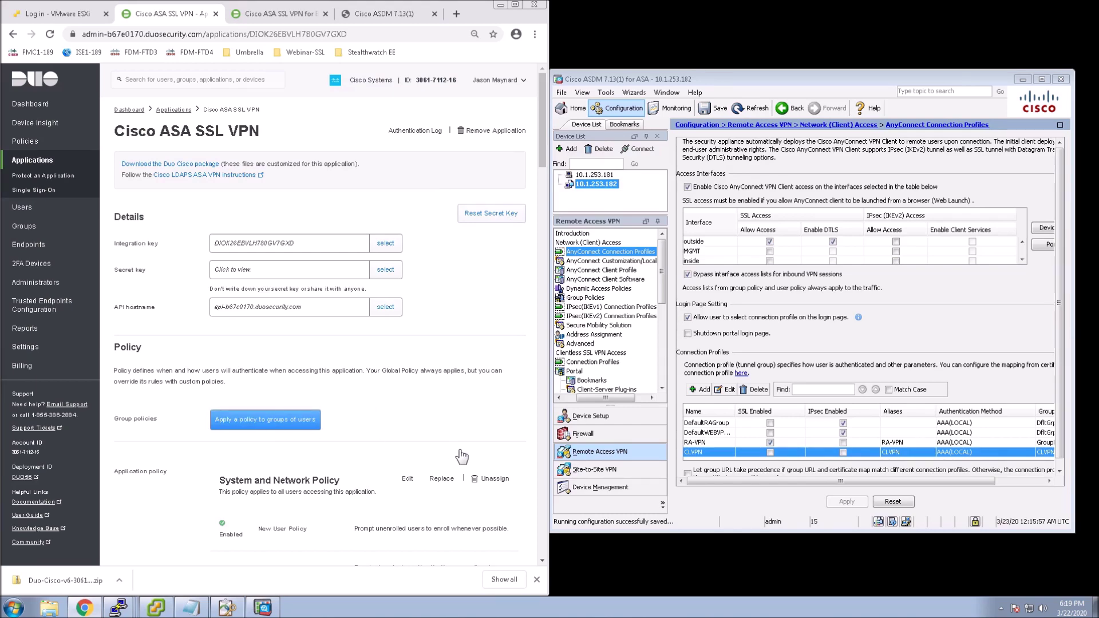
{"action": "left_click", "coordinate": [491, 481]}
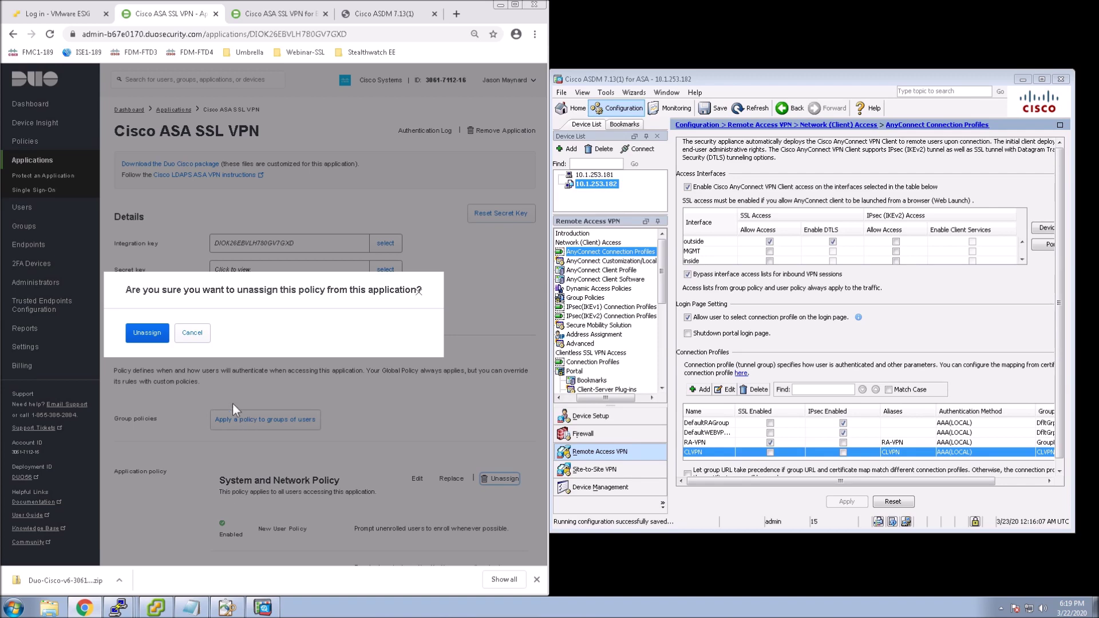
{"action": "key", "text": "Return"}
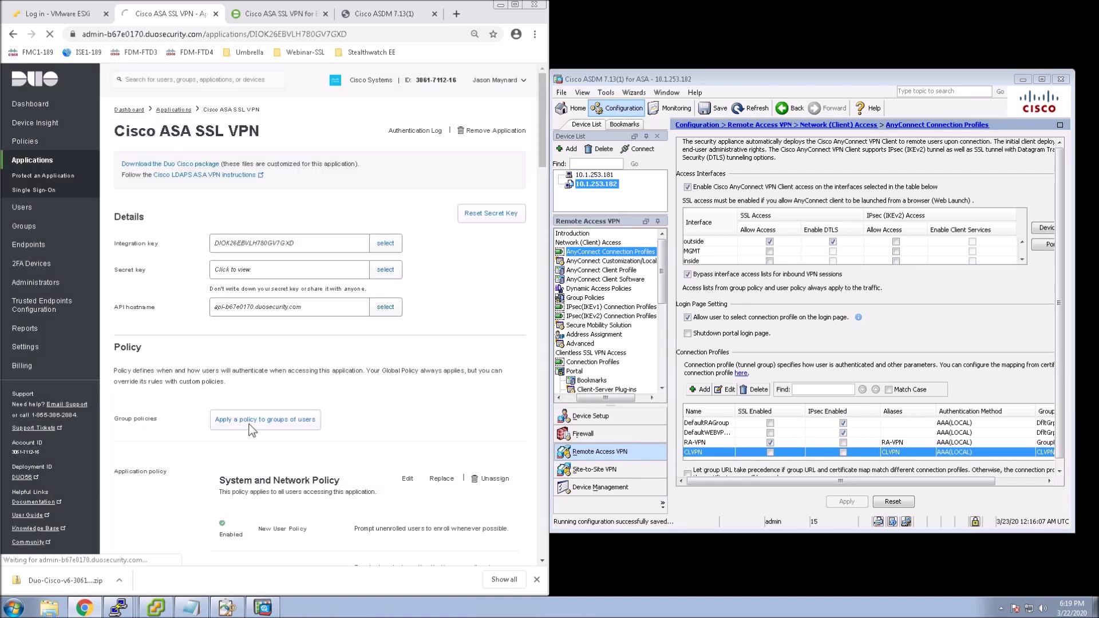
{"action": "left_click", "coordinate": [252, 423]}
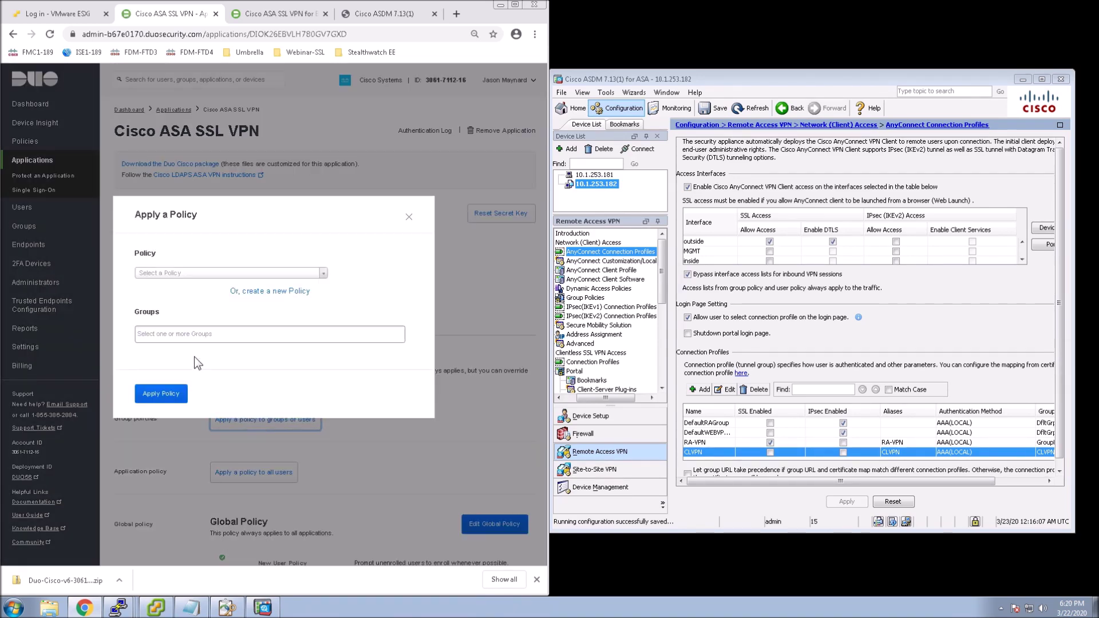
Apply the System and Network Policy to the ASA VPN group
{"action": "left_click", "coordinate": [184, 332]}
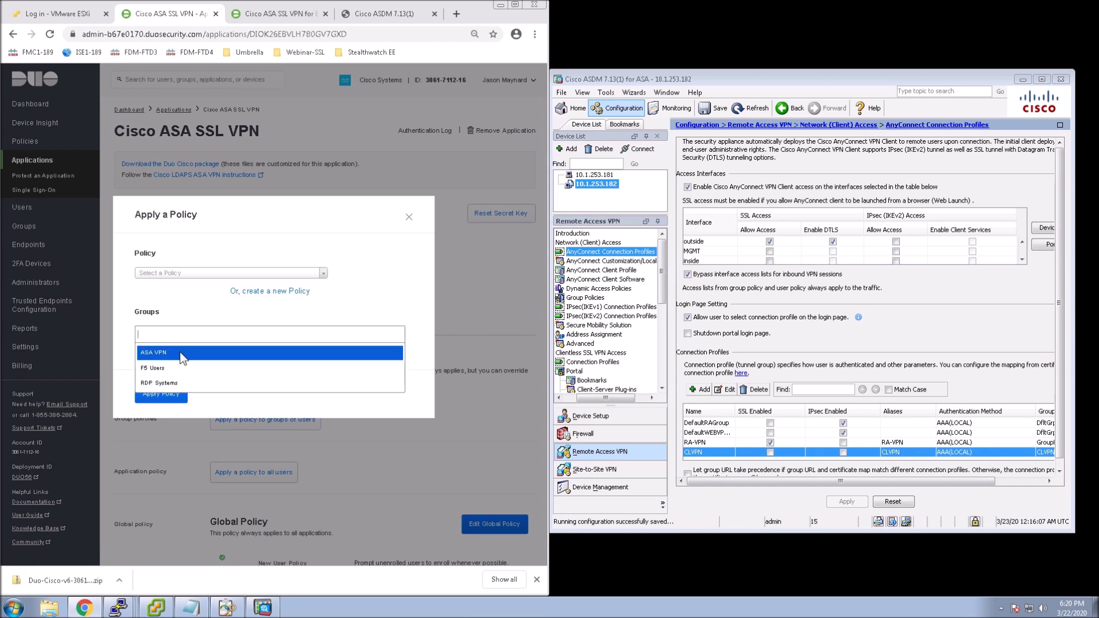
{"action": "type", "text": "sa"}
{"action": "left_click", "coordinate": [177, 353]}
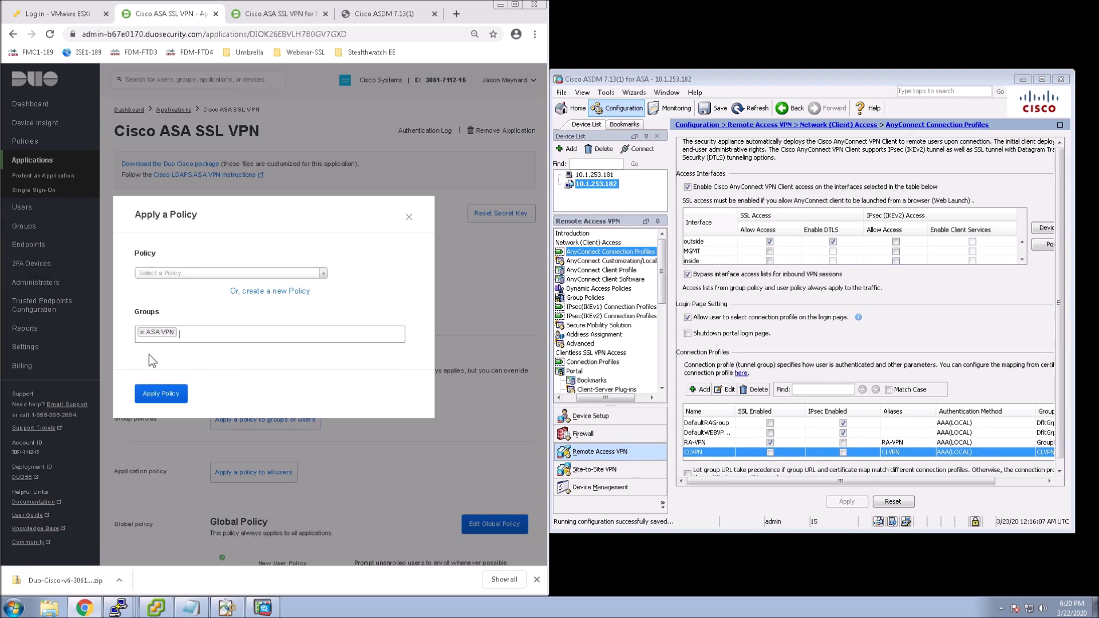
{"action": "left_click", "coordinate": [166, 394]}
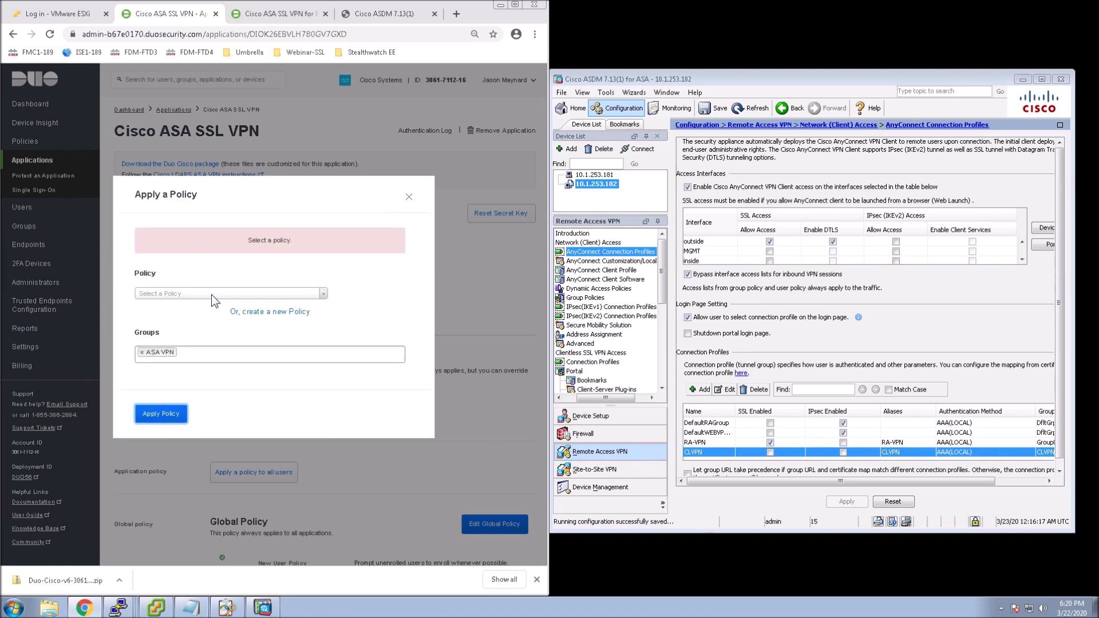
{"action": "left_click", "coordinate": [214, 294]}
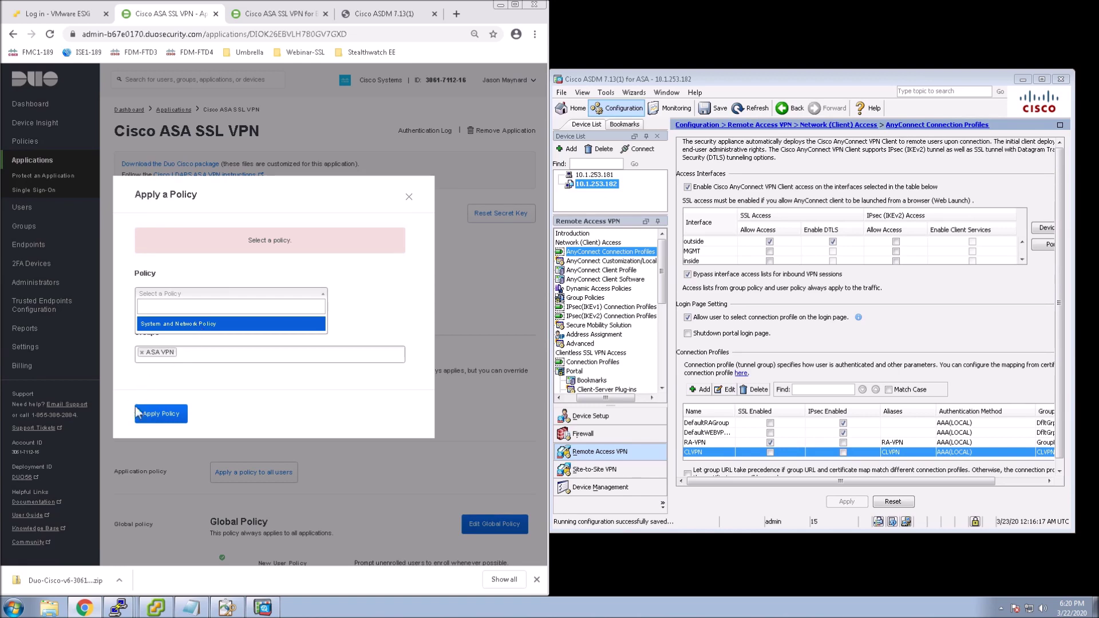
{"action": "left_click", "coordinate": [156, 417]}
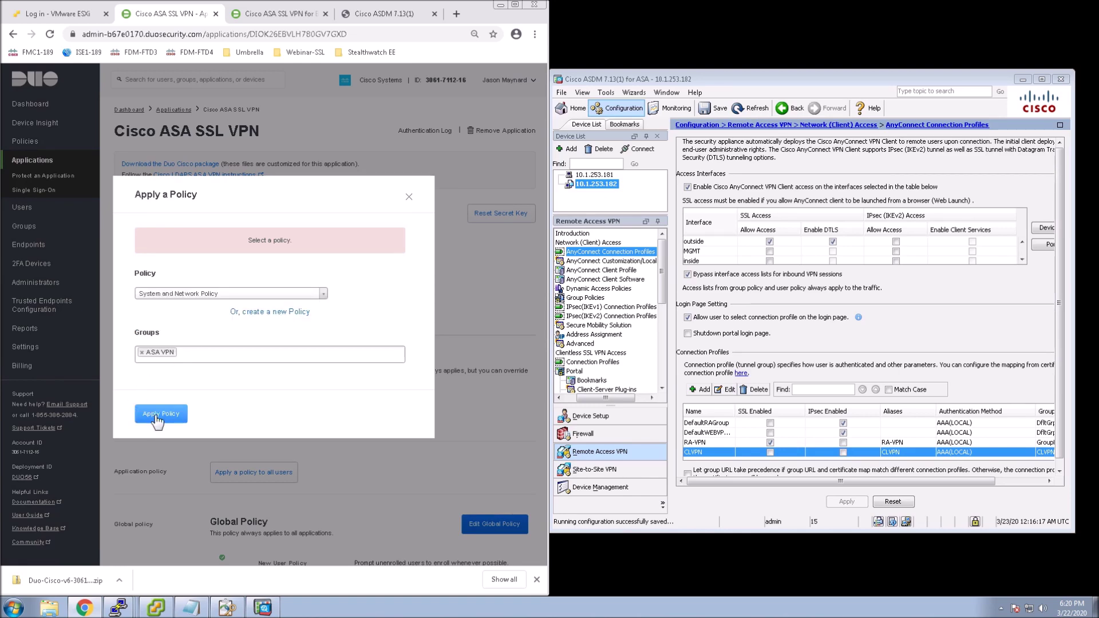
{"action": "left_click", "coordinate": [156, 417]}
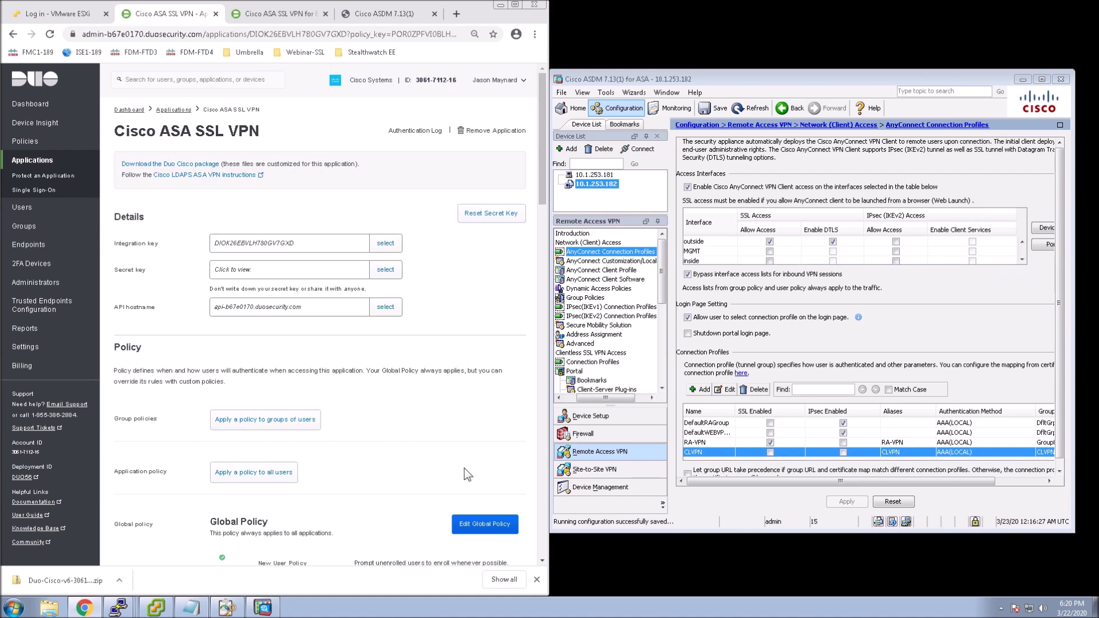
Save the Cisco ASA SSL VPN application settings
{"action": "left_click", "coordinate": [540, 553]}
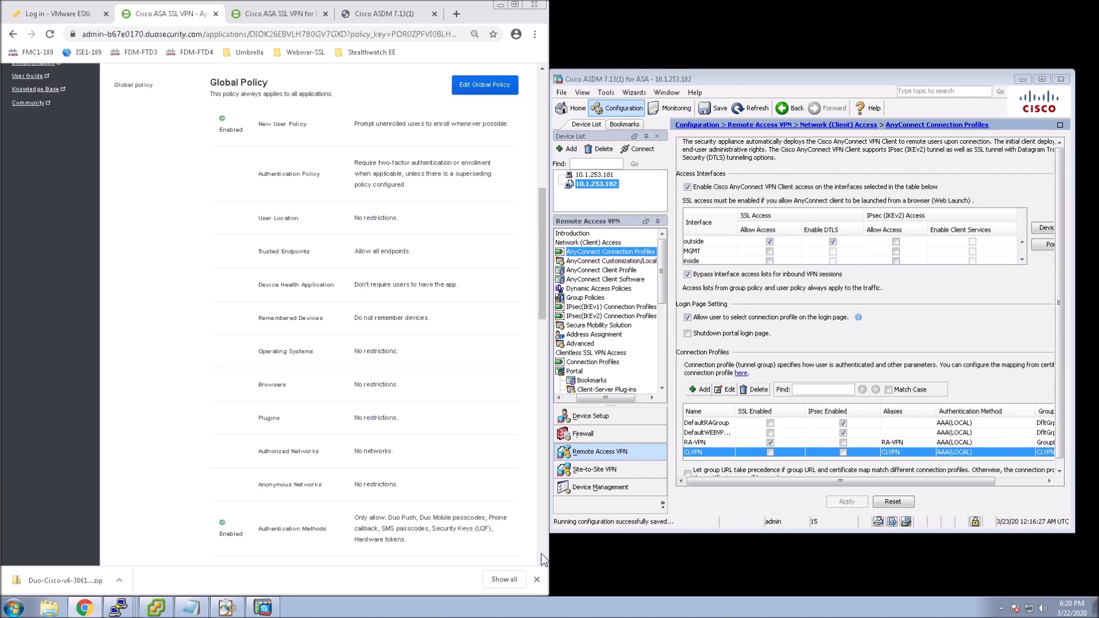
{"action": "left_click", "coordinate": [541, 554]}
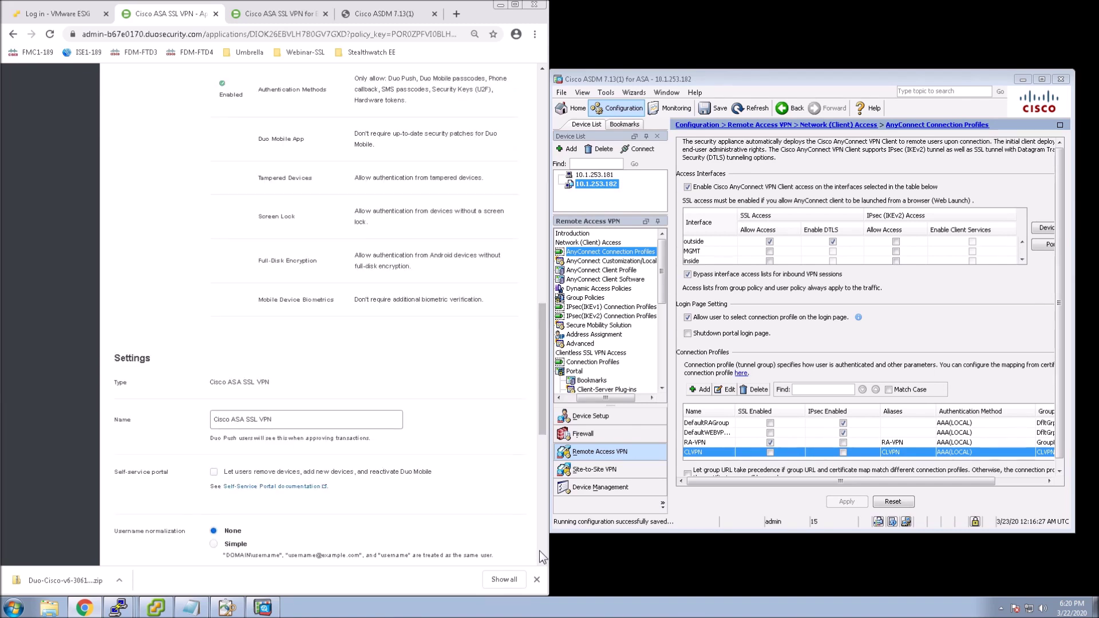
{"action": "left_click", "coordinate": [539, 550]}
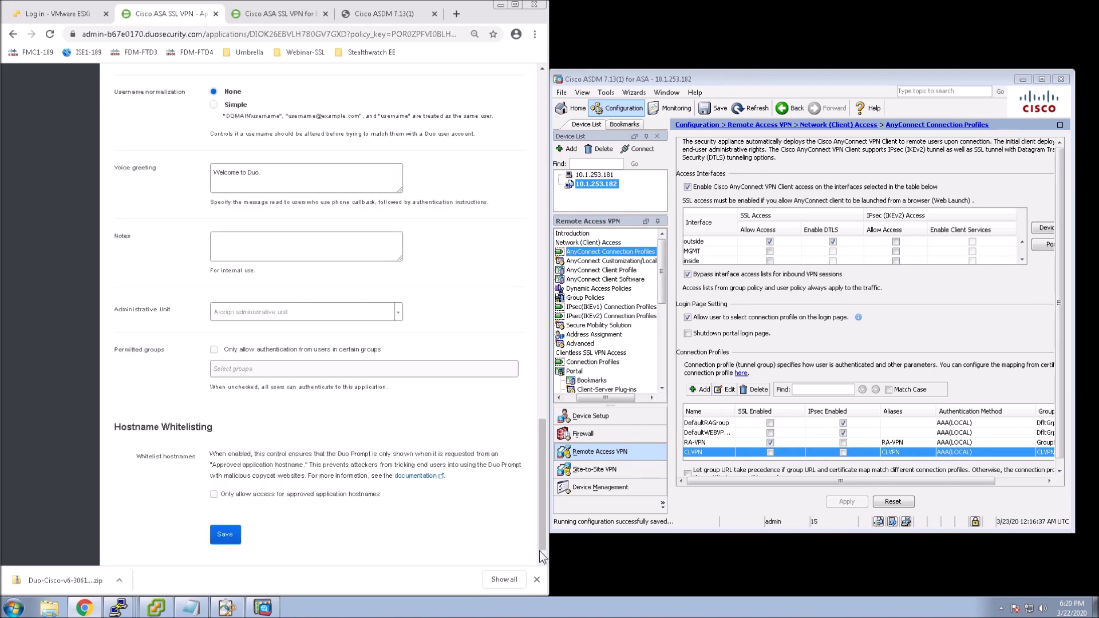
{"action": "left_click", "coordinate": [227, 537]}
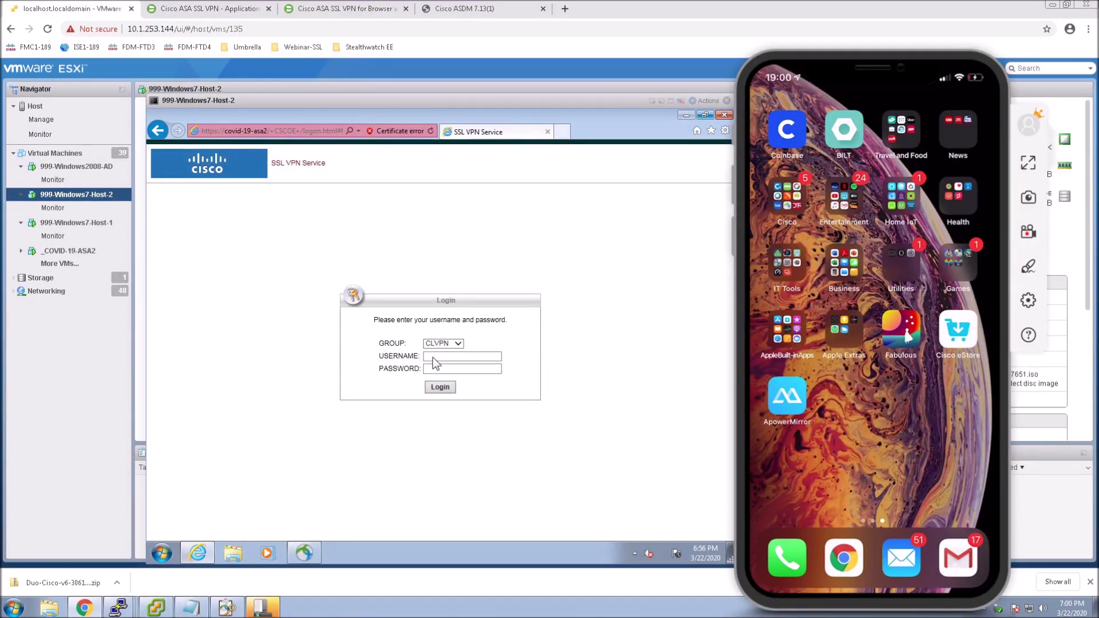
Sign in to the CLVPN portal as sales1 with the account password and request a Duo push
{"action": "left_click", "coordinate": [433, 359]}
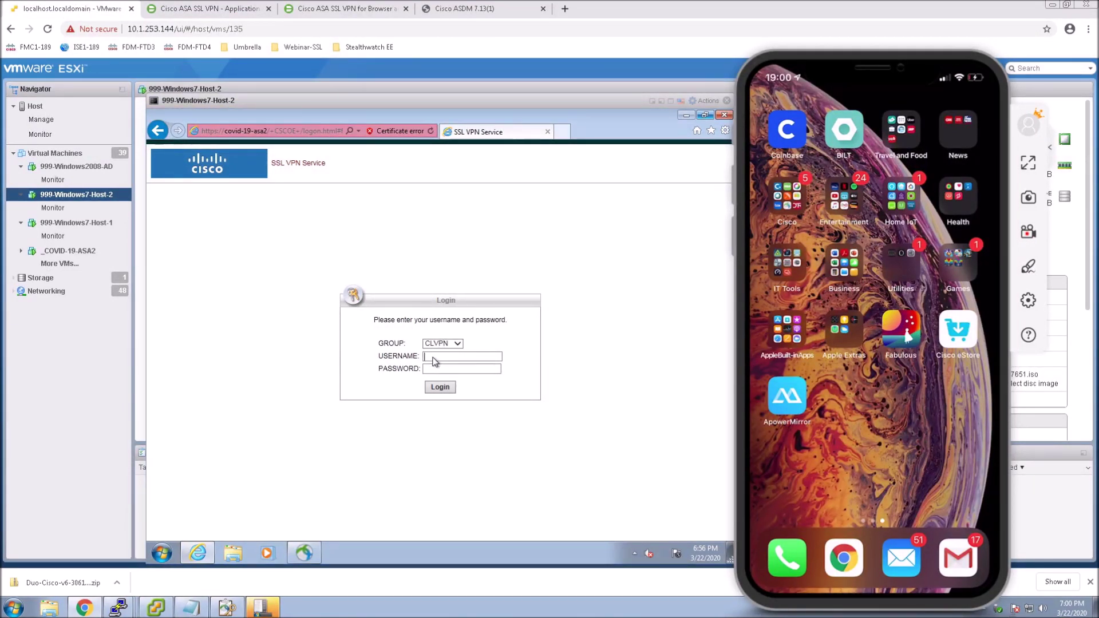
{"action": "type", "text": "sales1"}
{"action": "key", "text": "Tab"}
{"action": "type", "text": "••••••••••"}
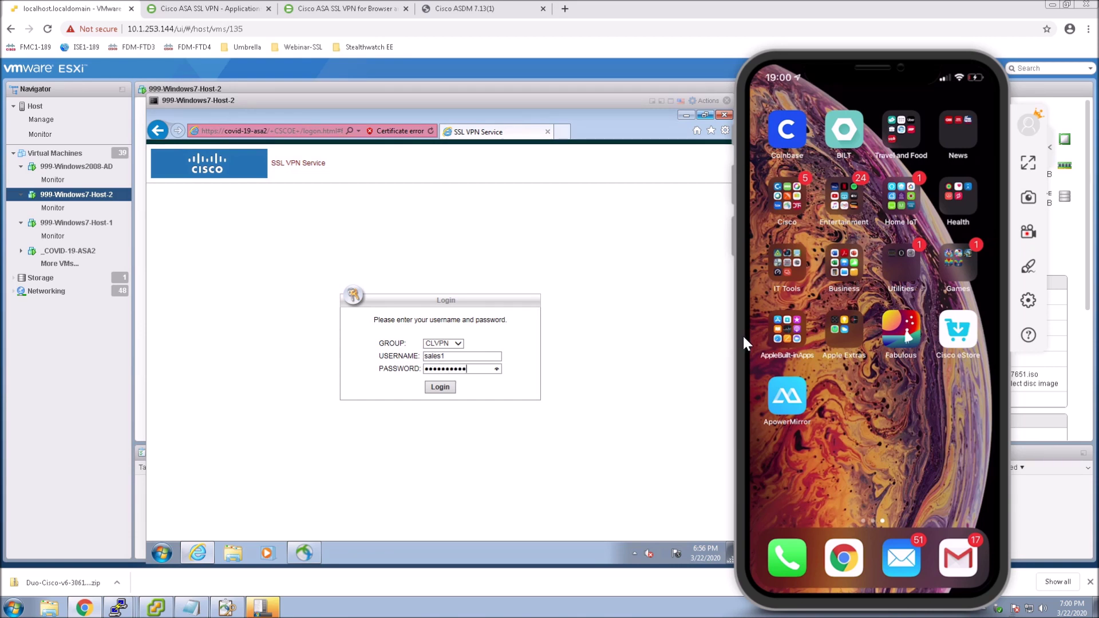
{"action": "left_click", "coordinate": [447, 385]}
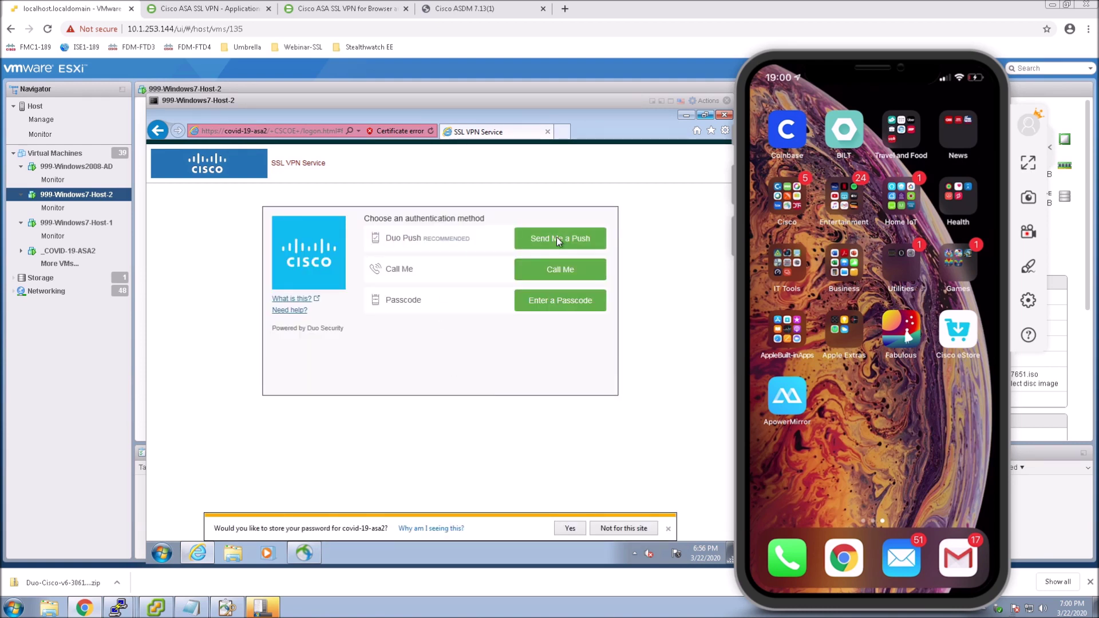
{"action": "left_click", "coordinate": [556, 237]}
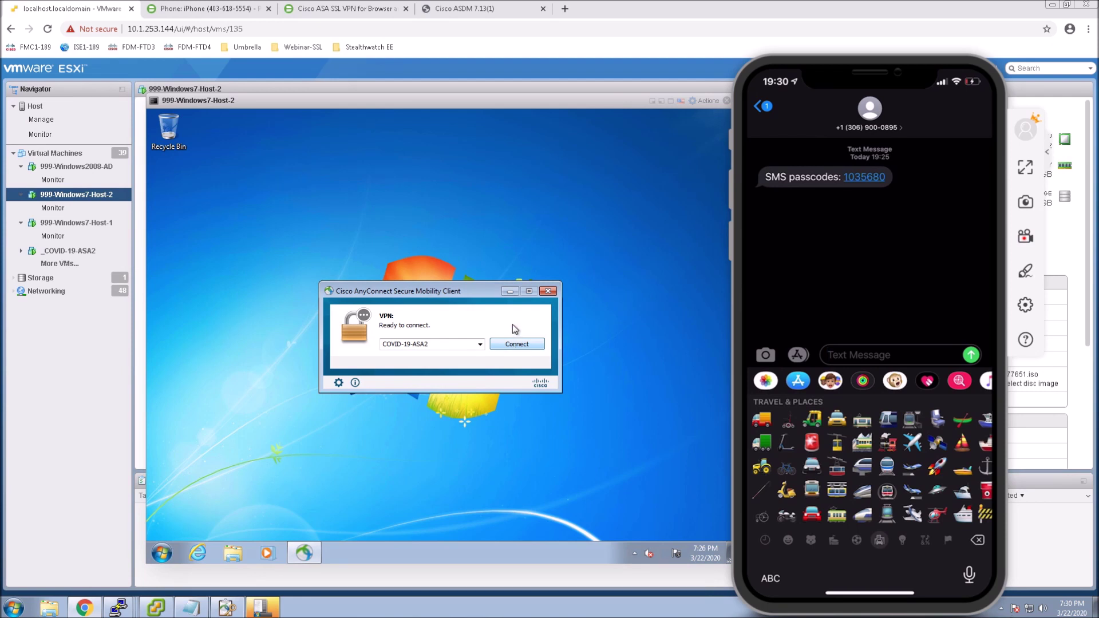
Connect AnyConnect to COVID-19-ASA2 past the certificate warning, entering the password and SMS passcode
{"action": "left_click", "coordinate": [519, 345]}
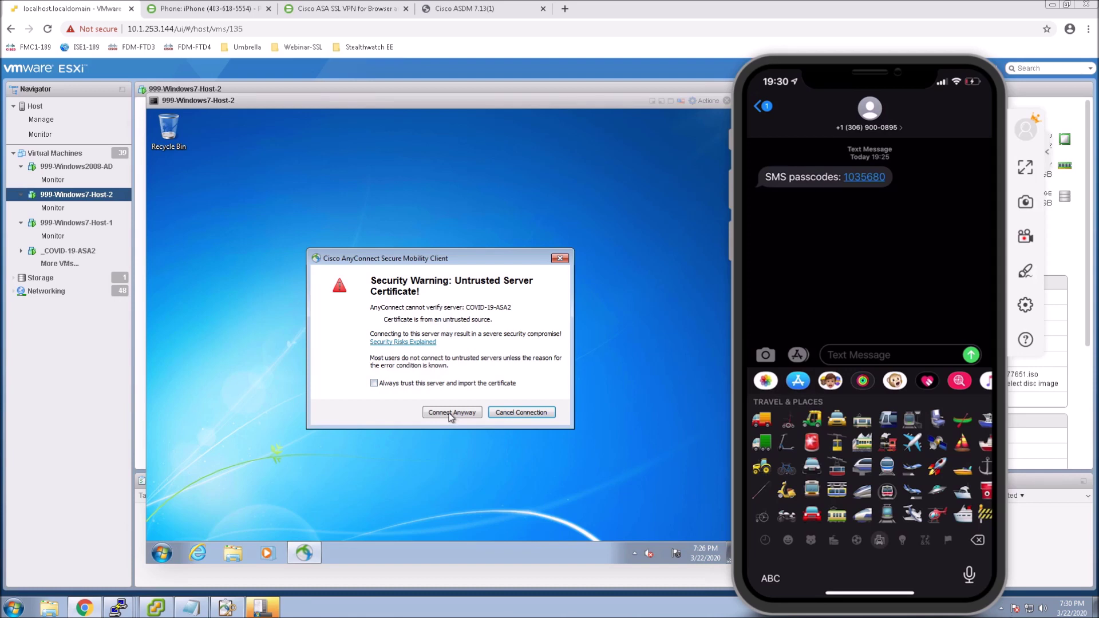
{"action": "left_click", "coordinate": [450, 413]}
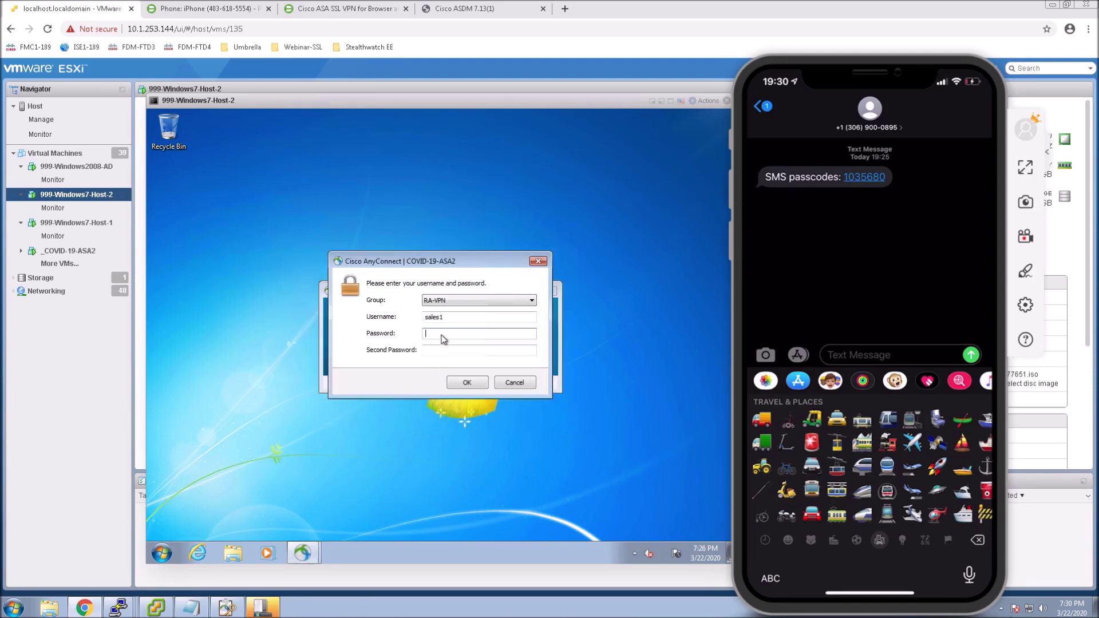
{"action": "key", "text": "Tab"}
{"action": "left_click", "coordinate": [465, 383]}
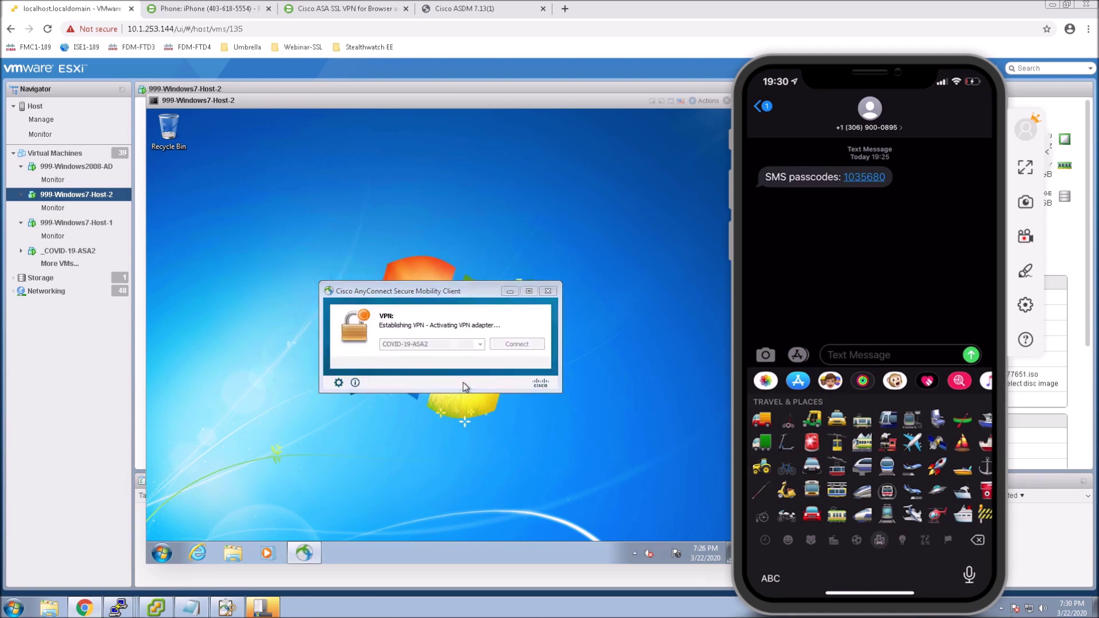